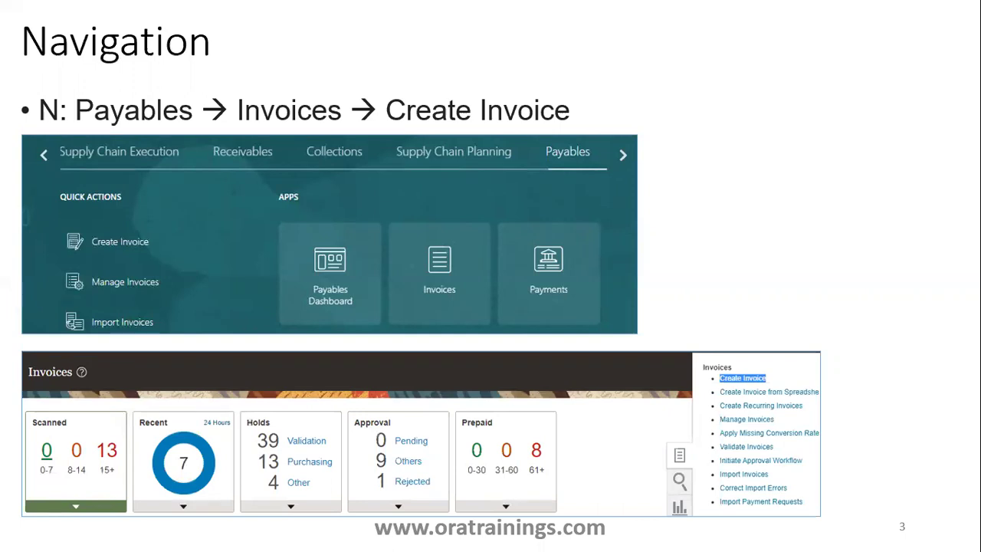
# - Switch to the Oracle Applications browser window and open the Payables Invoices work area
pyautogui.hotkey('alt', 'Tab')
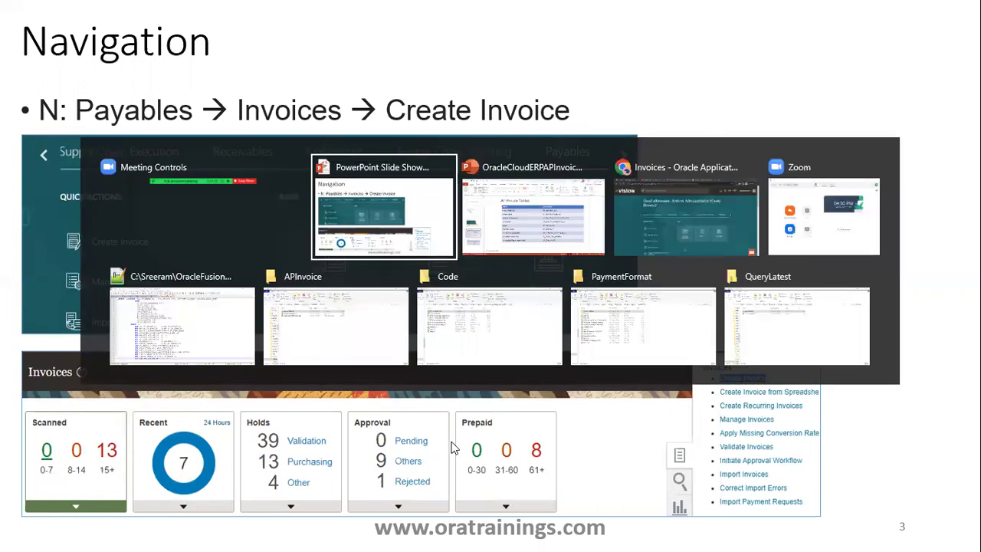
pyautogui.hotkey('alt', 'Tab')
pyautogui.hotkey('alt', 'Tab')
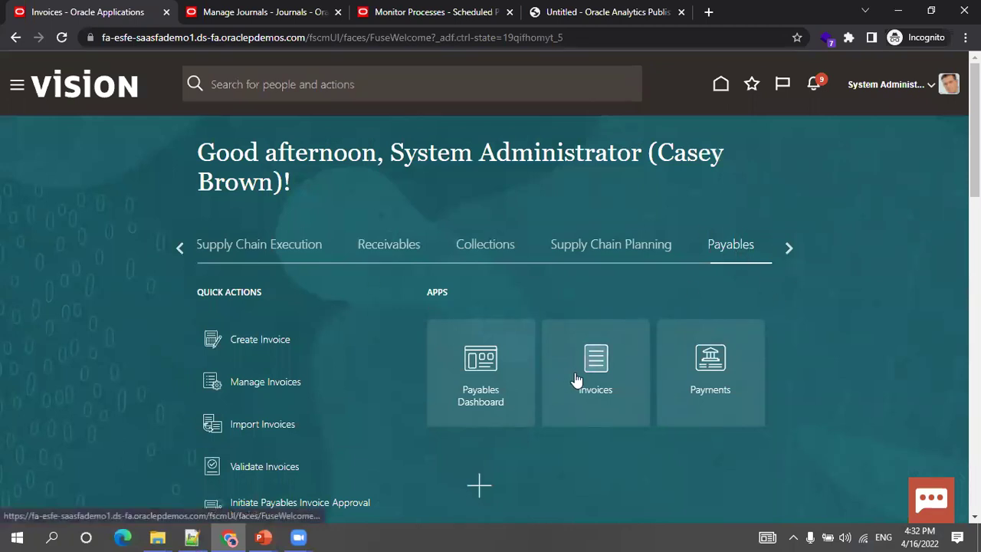
pyautogui.click(599, 364)
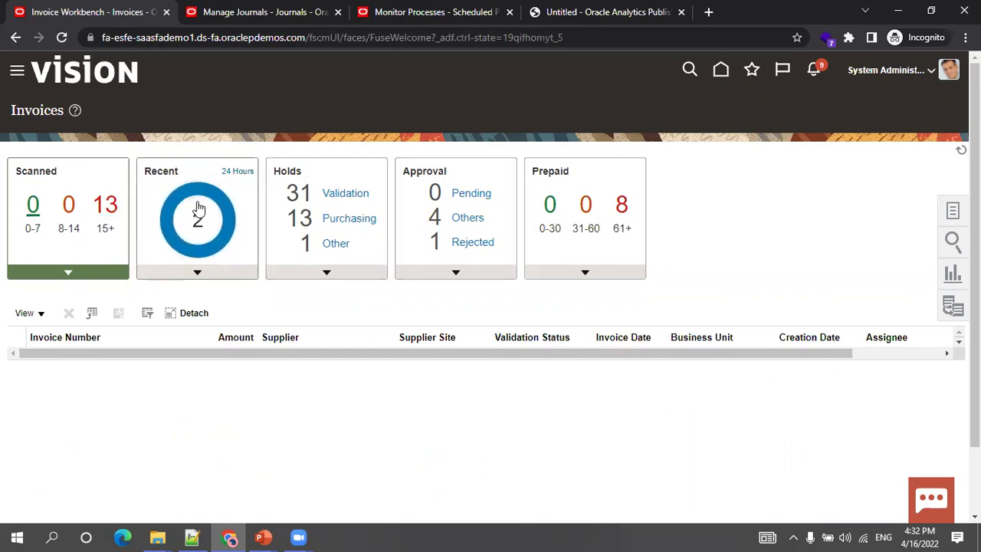
# - Start a new invoice from the task list of the Invoices work area
pyautogui.moveTo(194, 193)
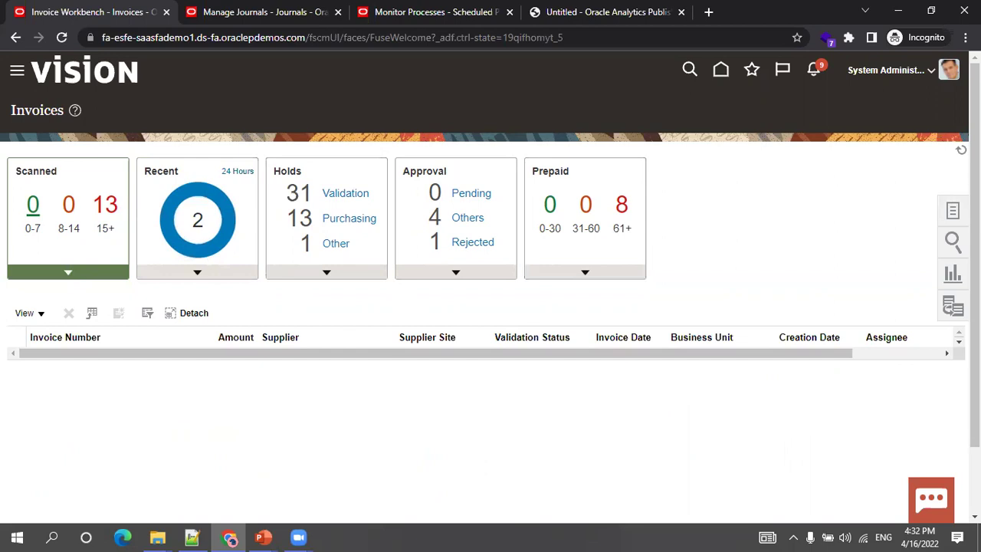
pyautogui.click(954, 214)
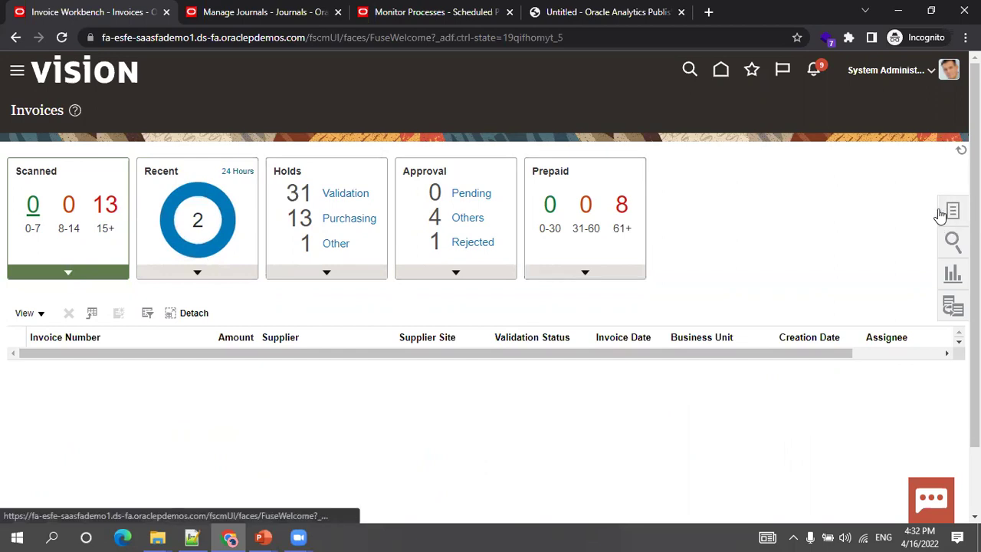
pyautogui.doubleClick(839, 104)
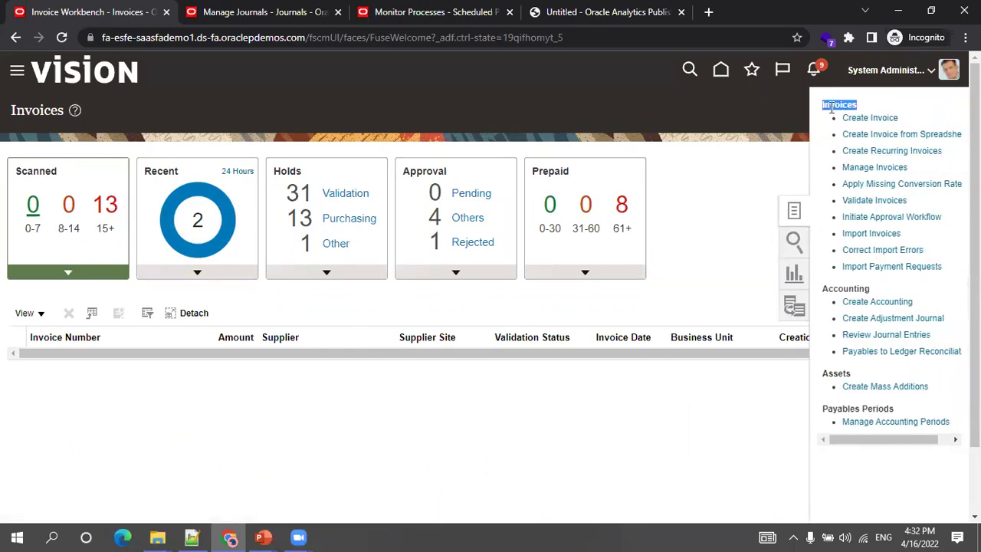
pyautogui.click(871, 118)
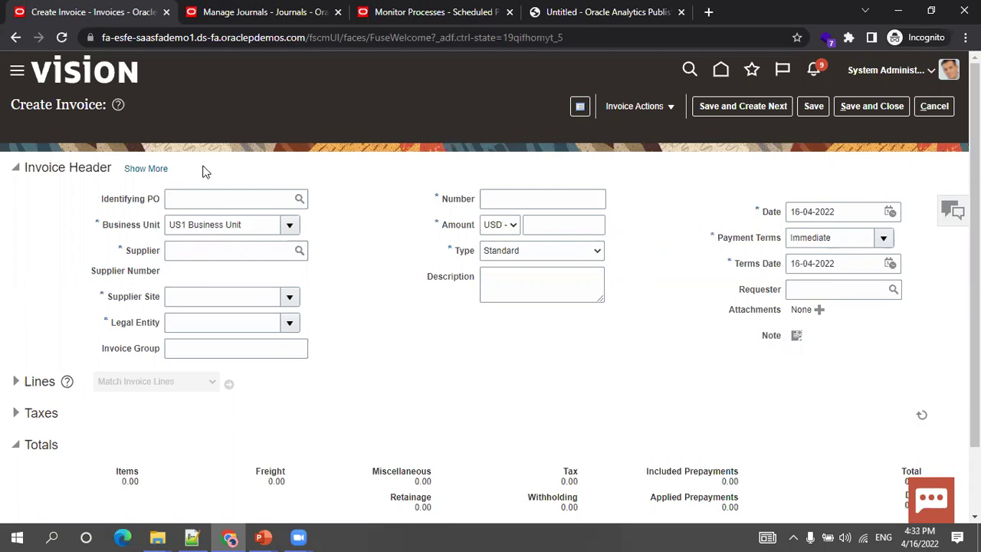
# - Set the invoice supplier to Dell Inc
pyautogui.click(179, 251)
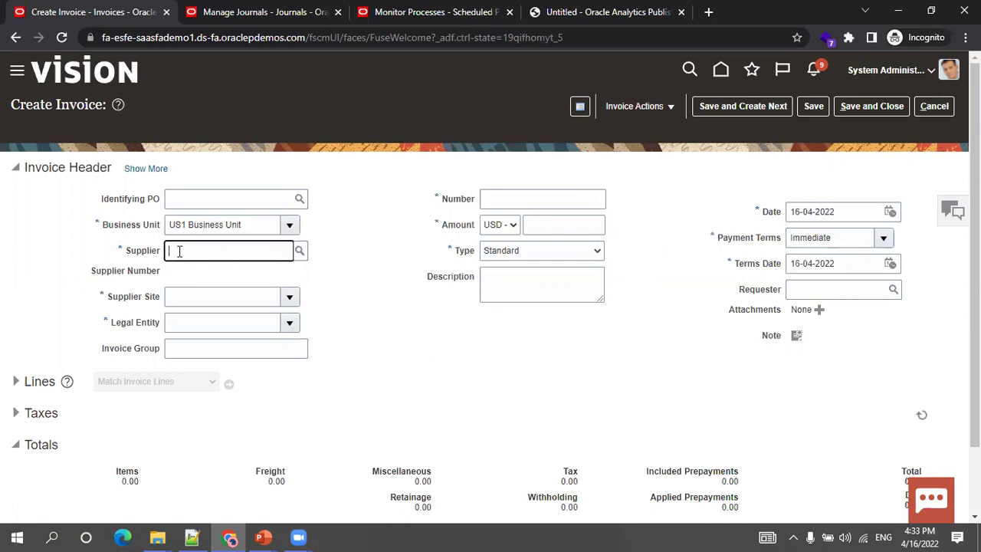
pyautogui.write('Dell')
pyautogui.click(240, 275)
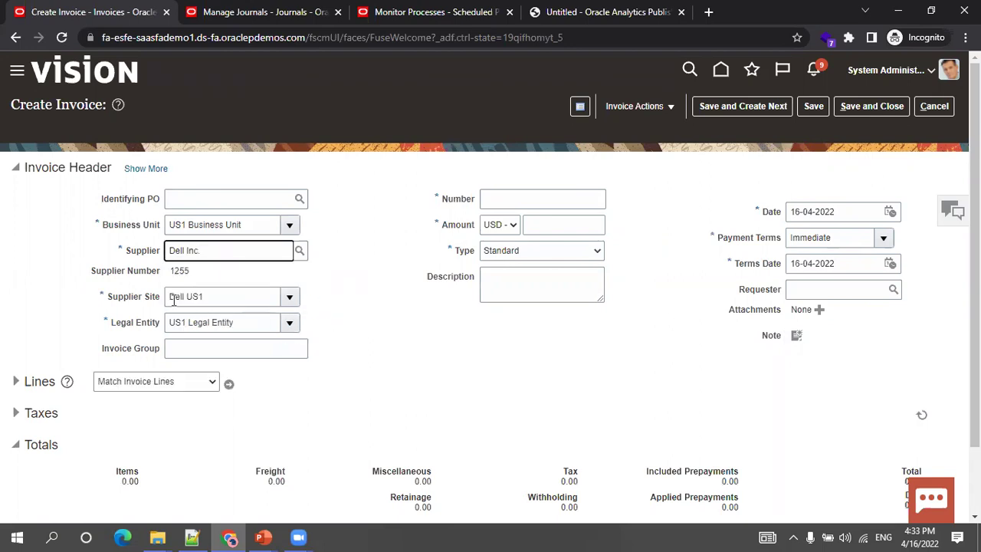
# - Enter XXAPINV_002 as the invoice number and 1500 as the USD amount, keeping the invoice type Standard
pyautogui.click(506, 197)
pyautogui.write('XXAP')
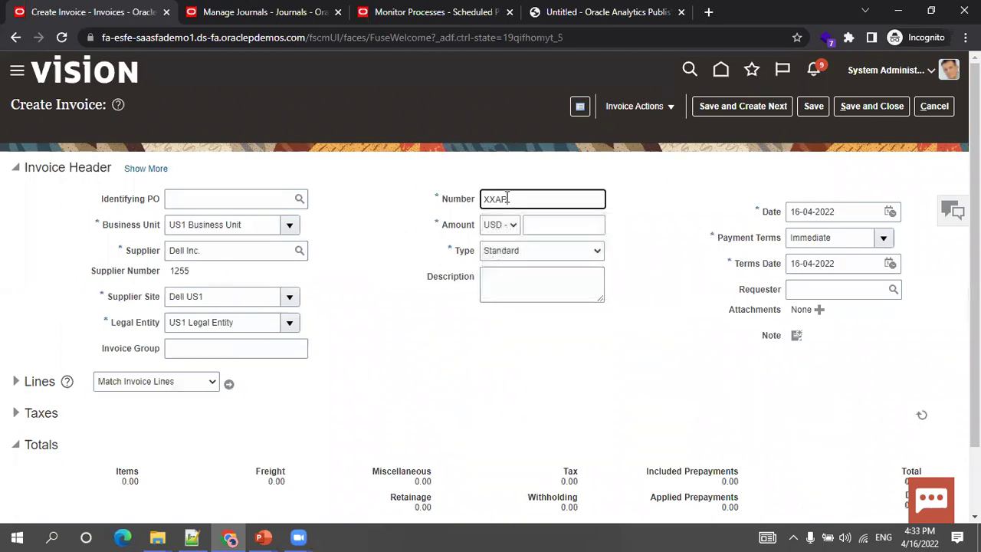
pyautogui.write('INV_002')
pyautogui.click(560, 218)
pyautogui.write('1500')
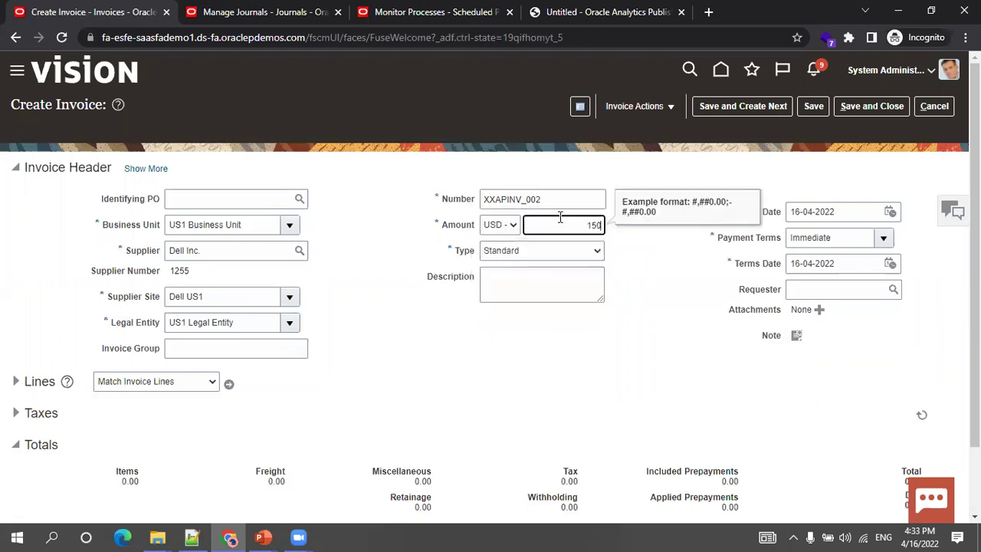
pyautogui.click(631, 290)
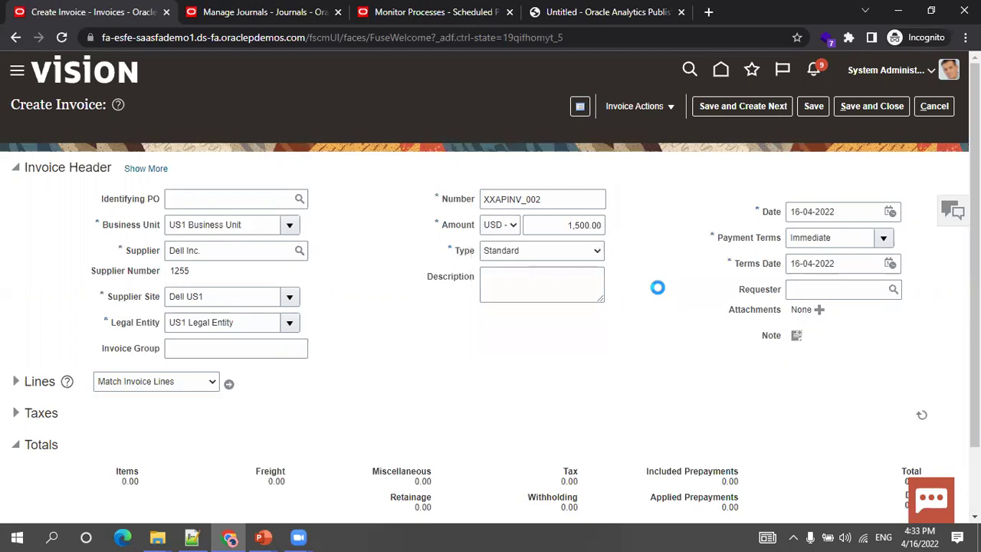
pyautogui.click(571, 253)
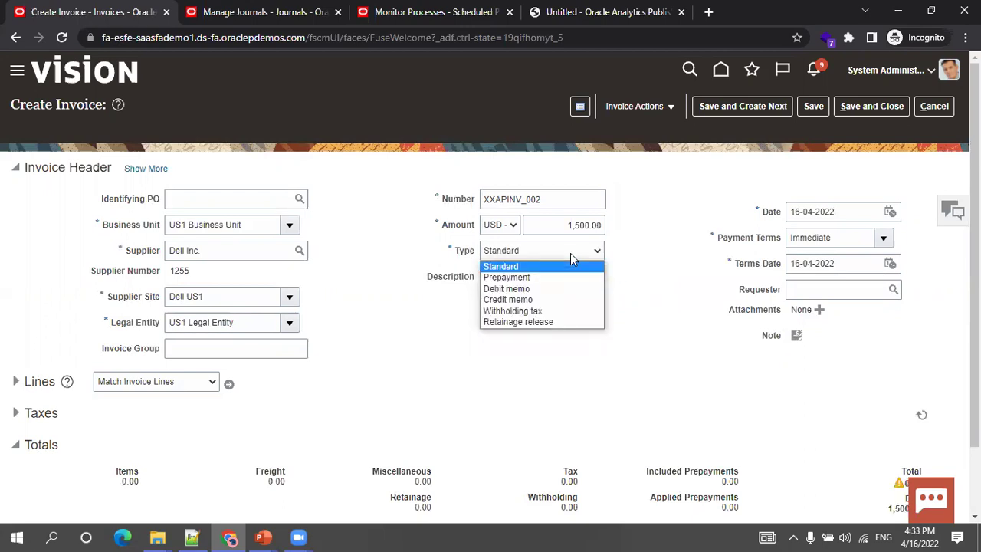
pyautogui.click(592, 253)
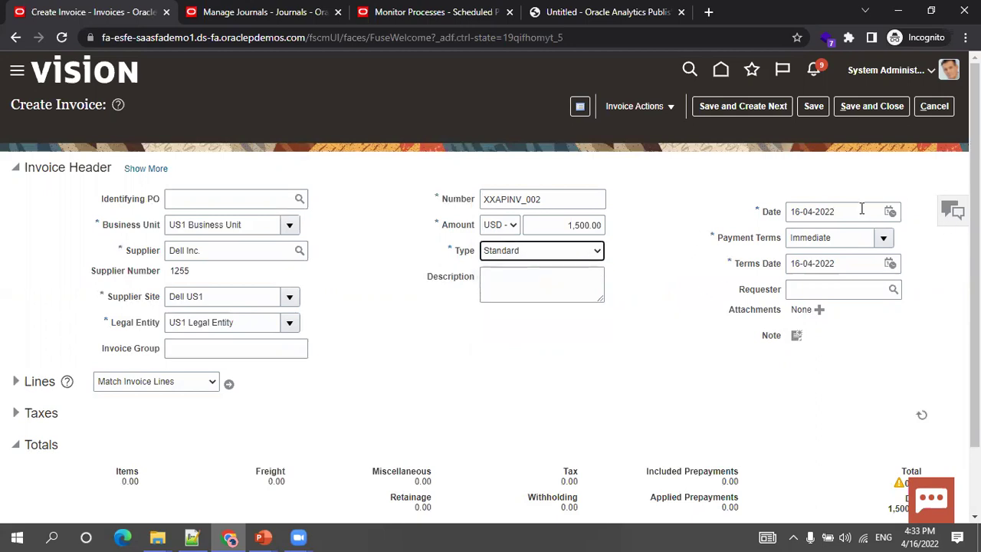
# - Examine the purchase order search options for matching invoice lines and close the dialog without matching anything
pyautogui.scroll(-1, 766, 195)
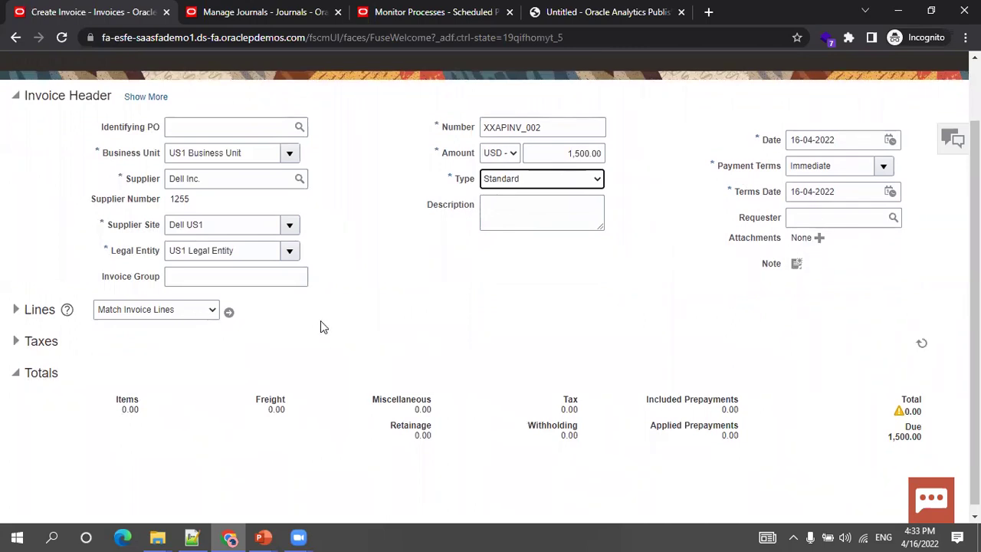
pyautogui.click(242, 128)
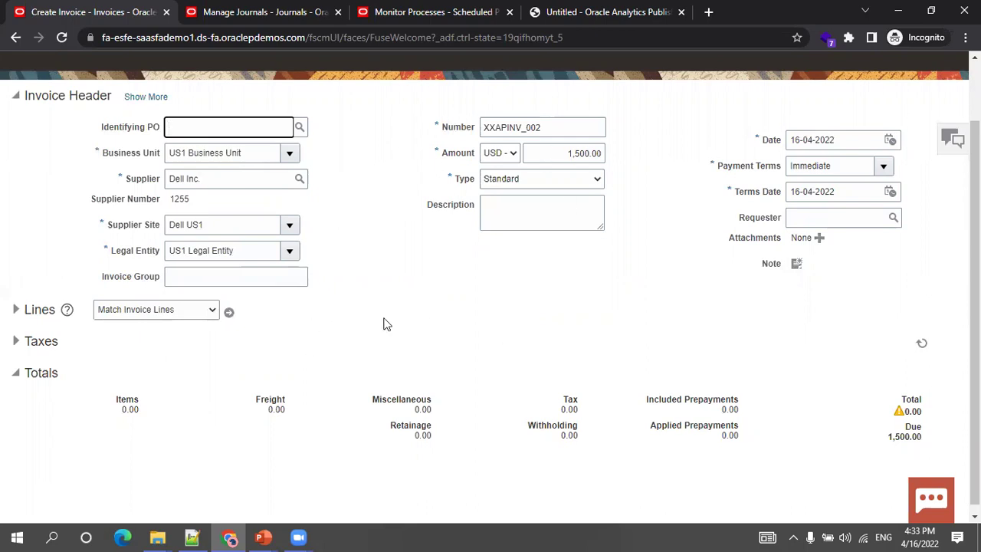
pyautogui.click(230, 315)
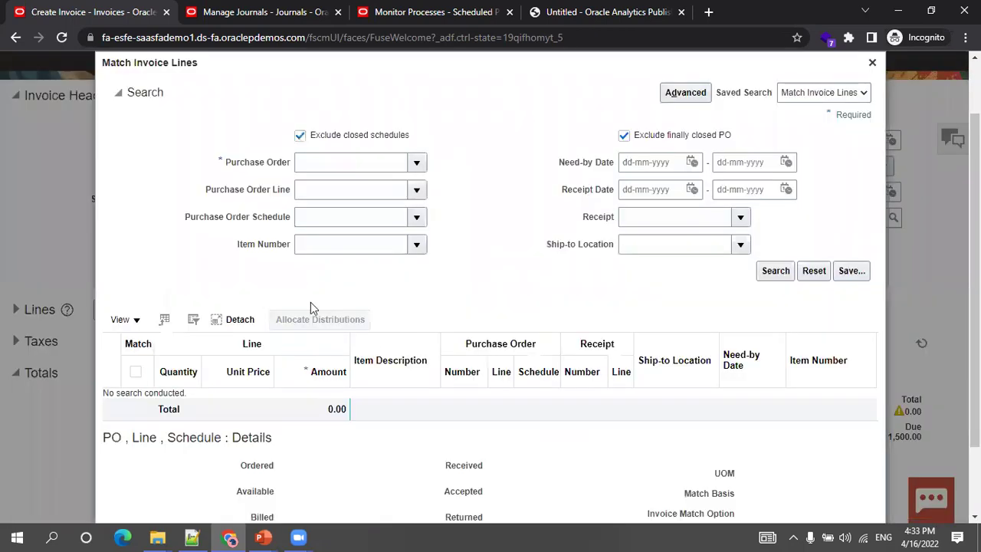
pyautogui.click(872, 62)
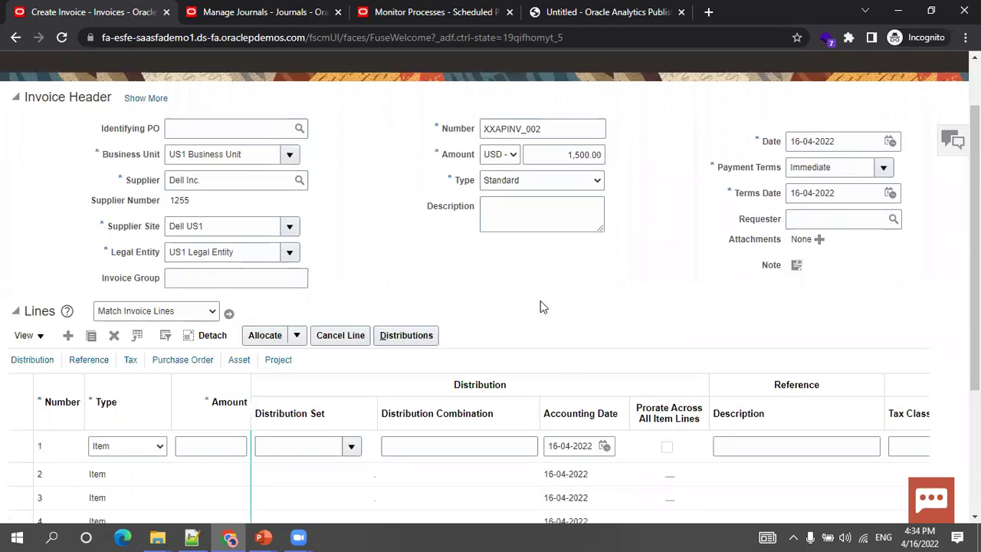
# - Fill in invoice line 1 with an amount of 1500 and the distribution set Advertising (Full)
pyautogui.scroll(-1, 540, 302)
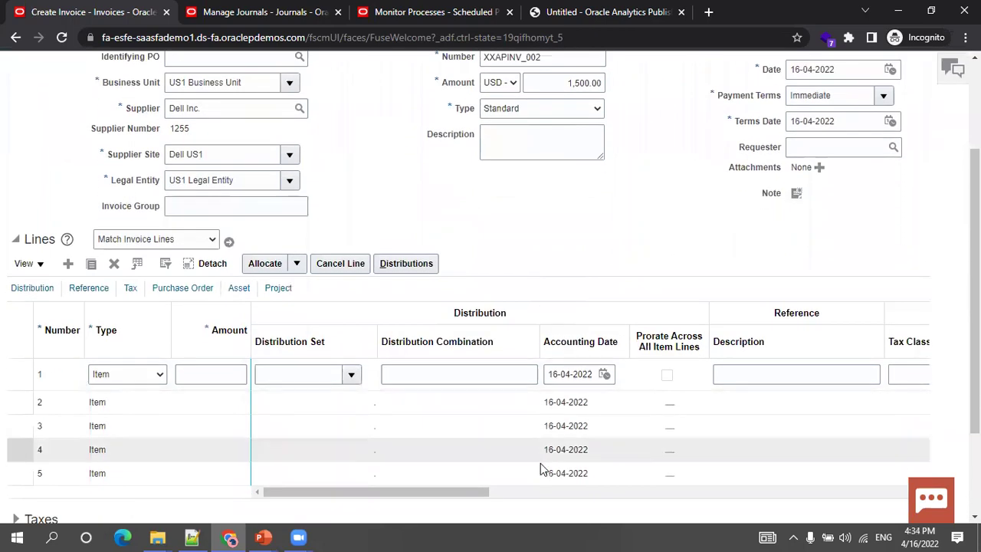
pyautogui.click(216, 376)
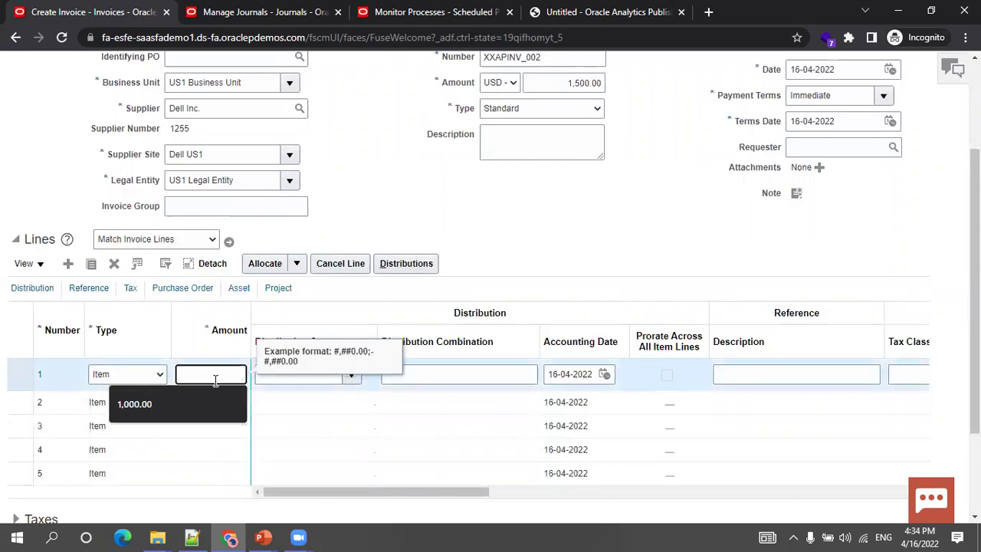
pyautogui.write('1500')
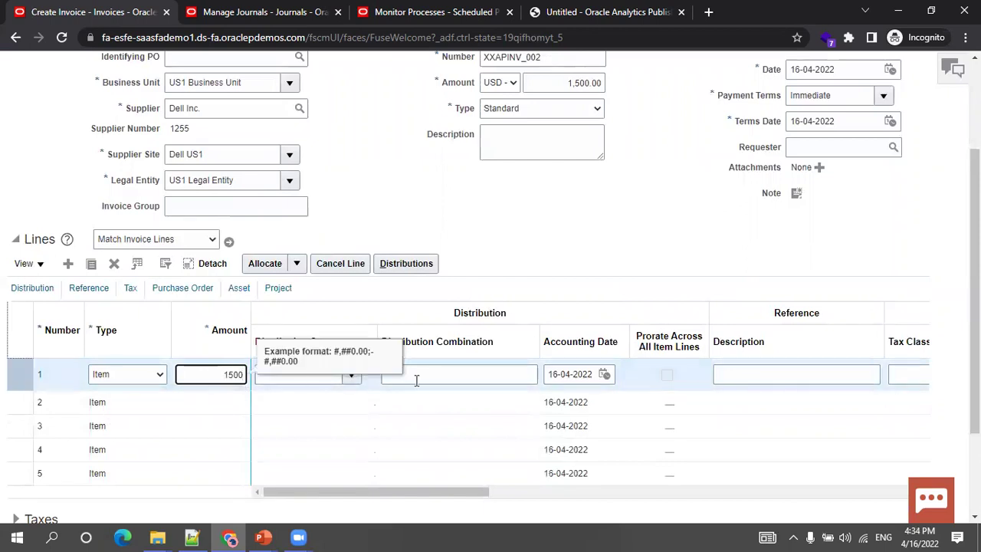
pyautogui.click(553, 259)
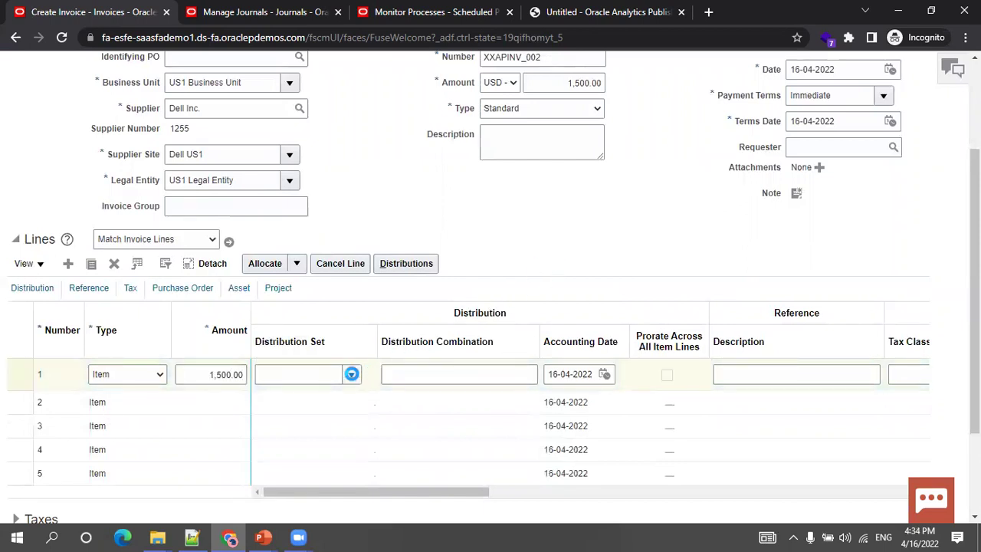
pyautogui.click(354, 373)
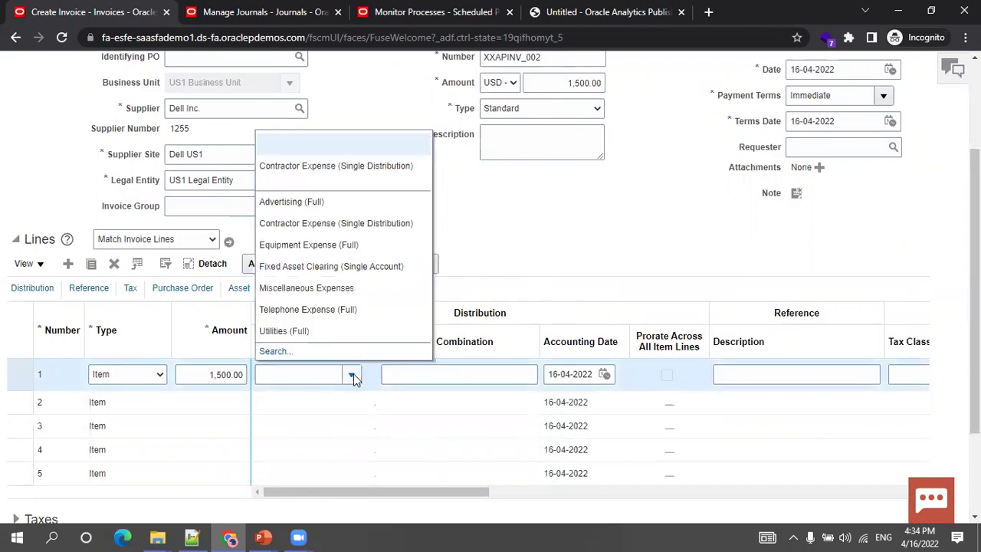
pyautogui.click(310, 207)
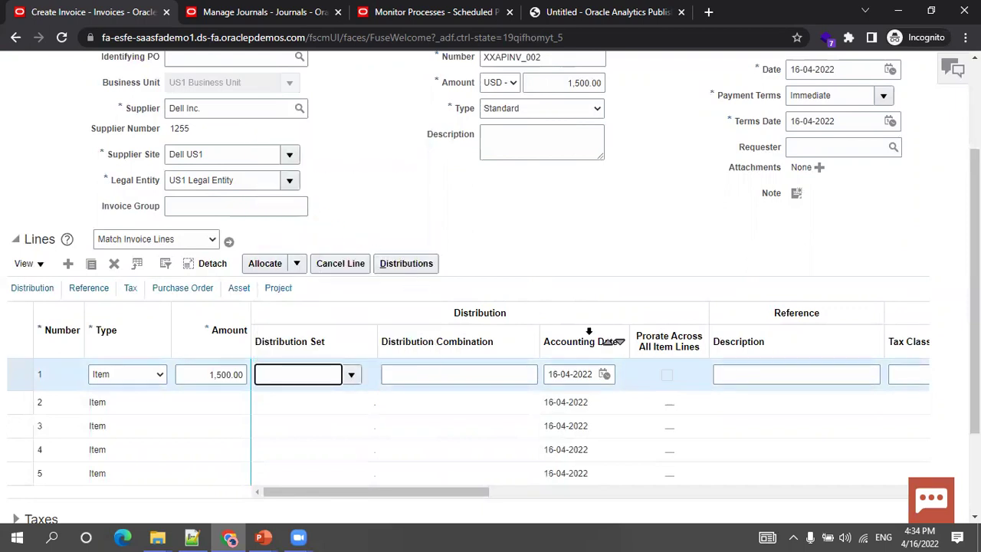
# - Save the invoice and check its line and totals
pyautogui.scroll(2, 697, 355)
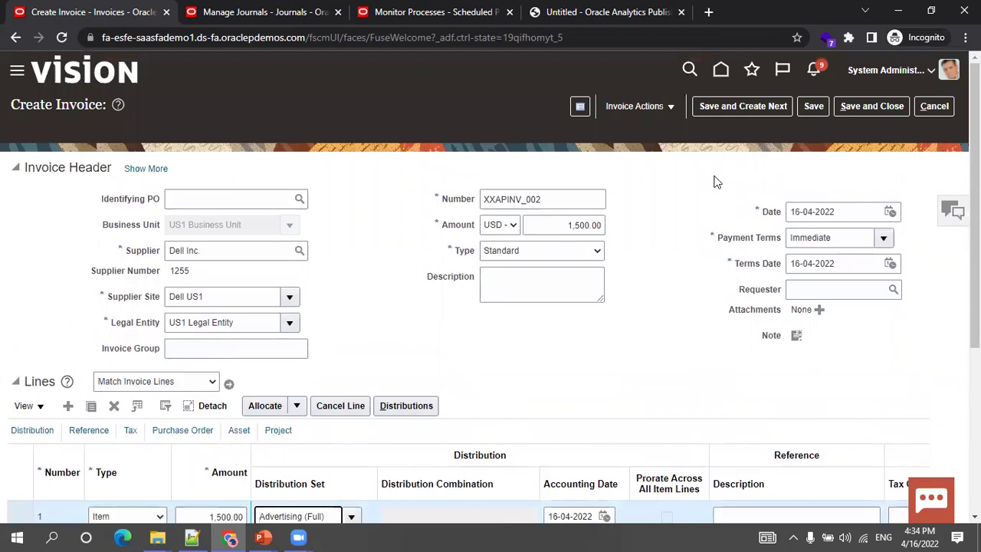
pyautogui.click(811, 108)
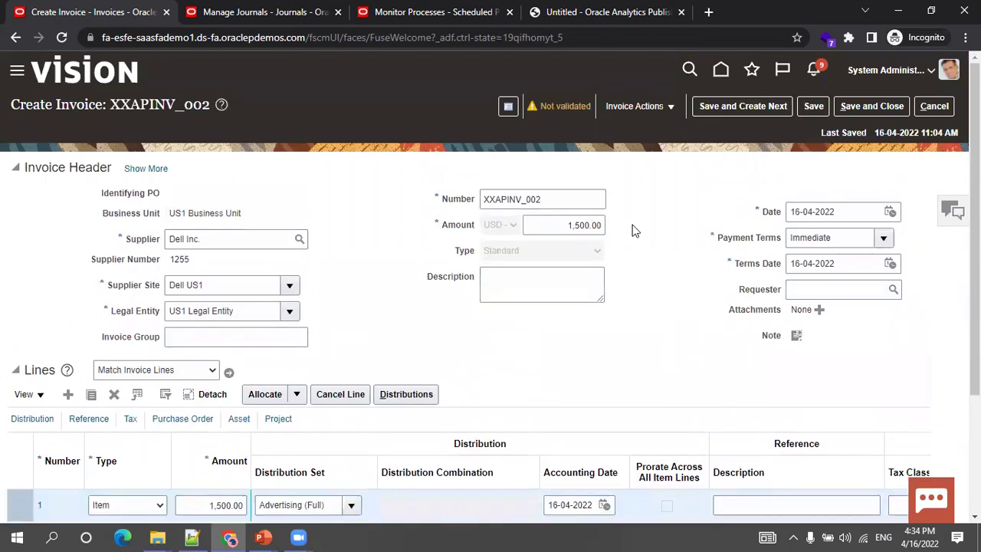
pyautogui.scroll(-2, 632, 230)
pyautogui.scroll(2, 667, 399)
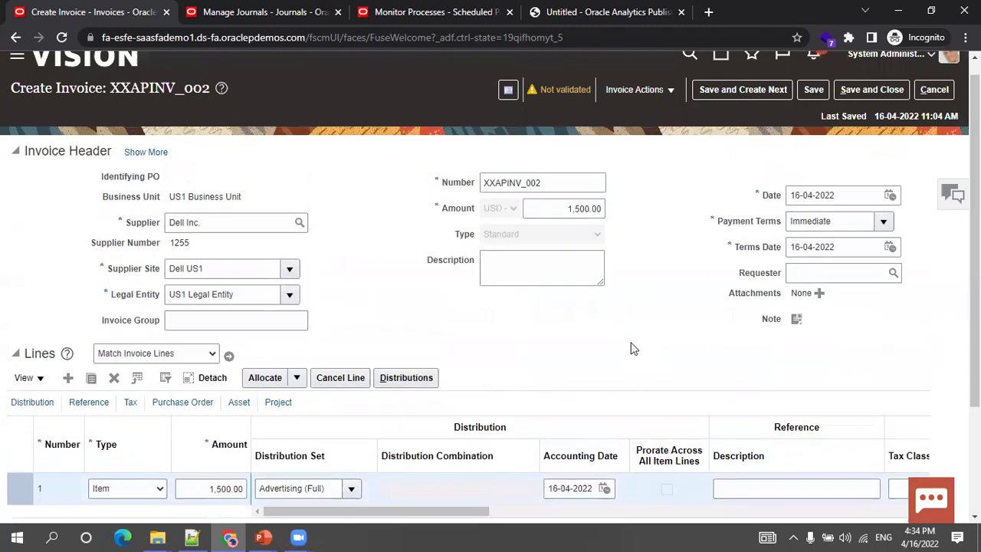
pyautogui.scroll(-2, 690, 230)
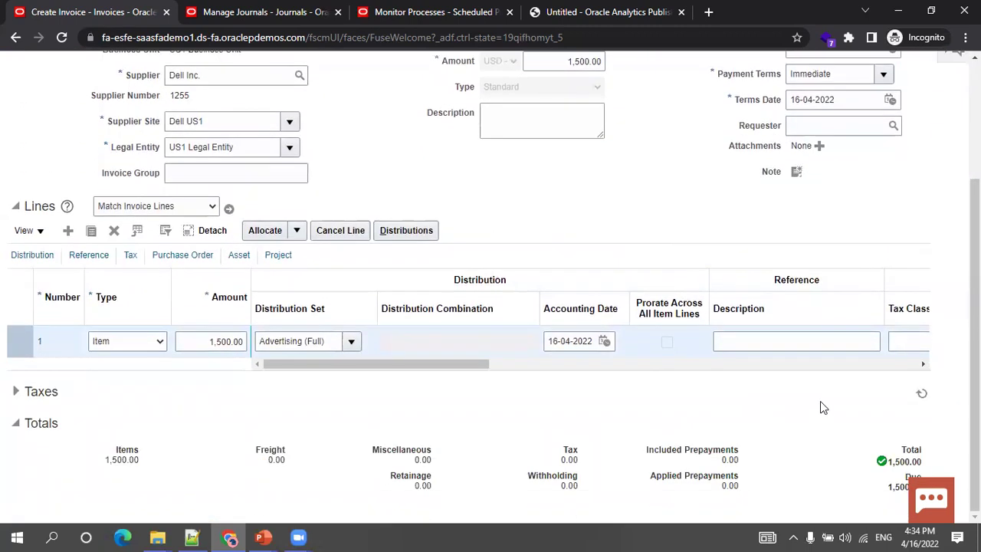
pyautogui.scroll(2, 672, 445)
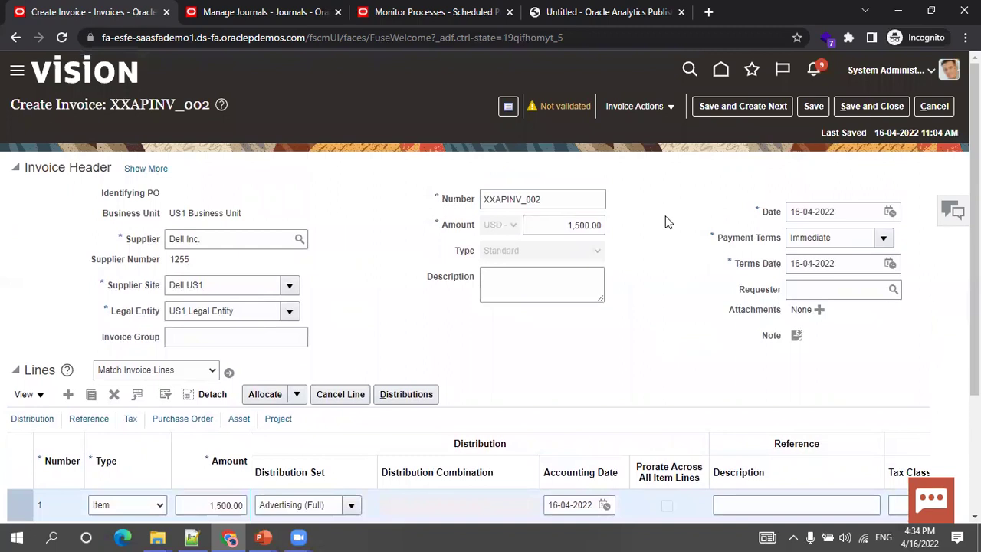
# - Calculate the tax for the invoice and compare its total with the header amount
pyautogui.click(635, 108)
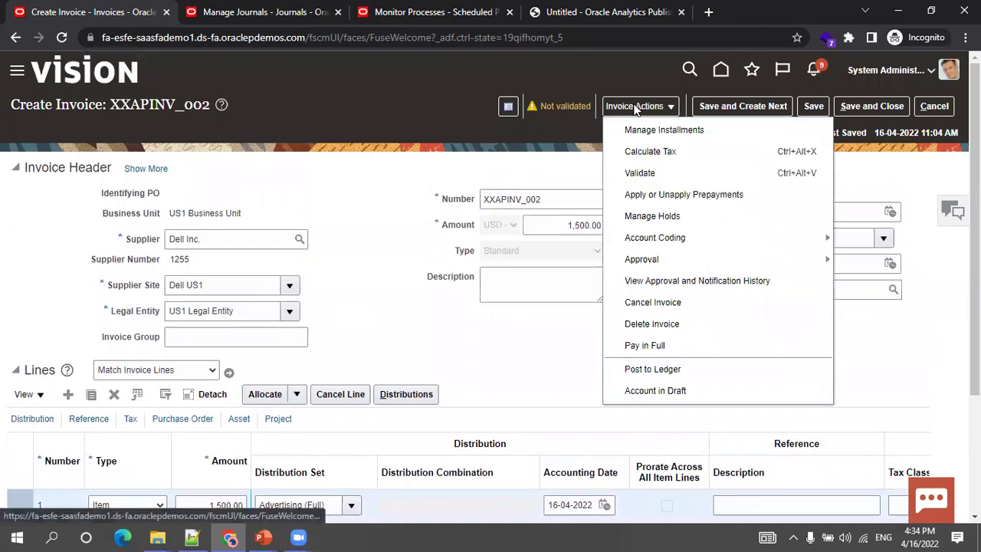
pyautogui.click(647, 153)
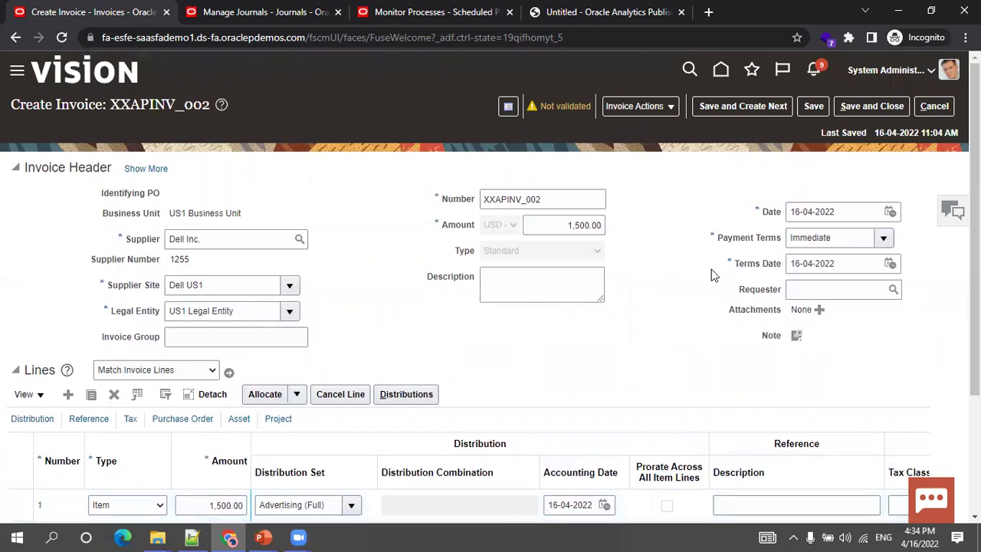
pyautogui.scroll(-3, 711, 269)
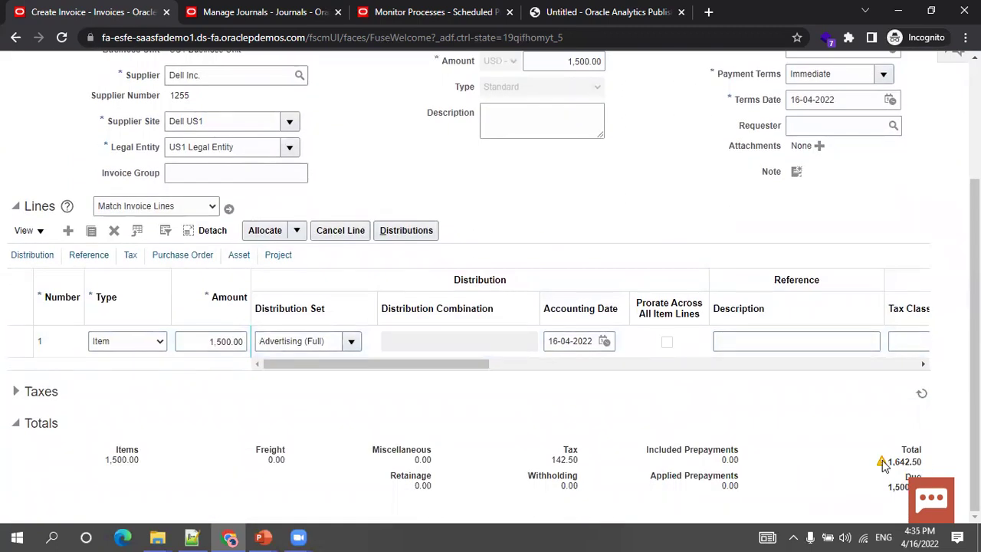
pyautogui.scroll(3, 641, 258)
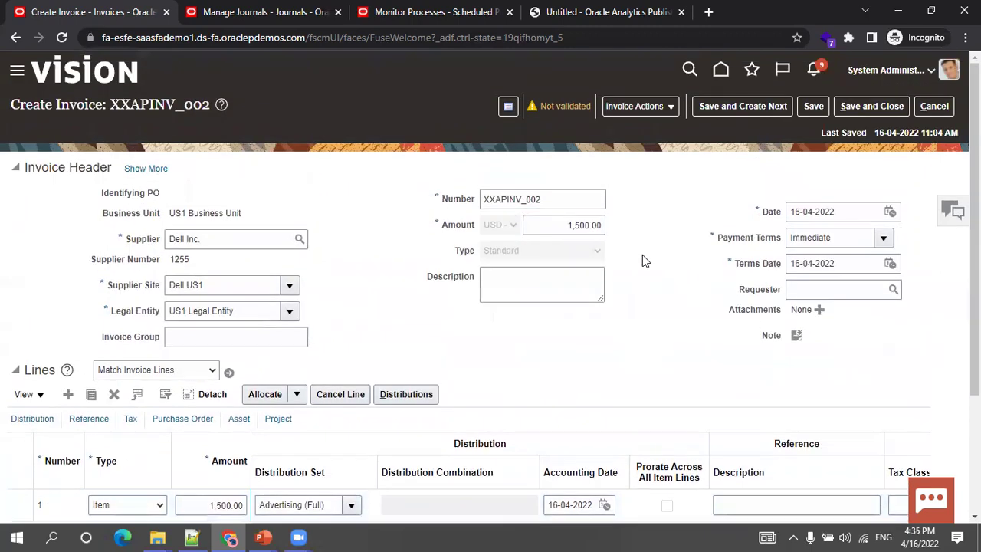
pyautogui.scroll(-3, 619, 256)
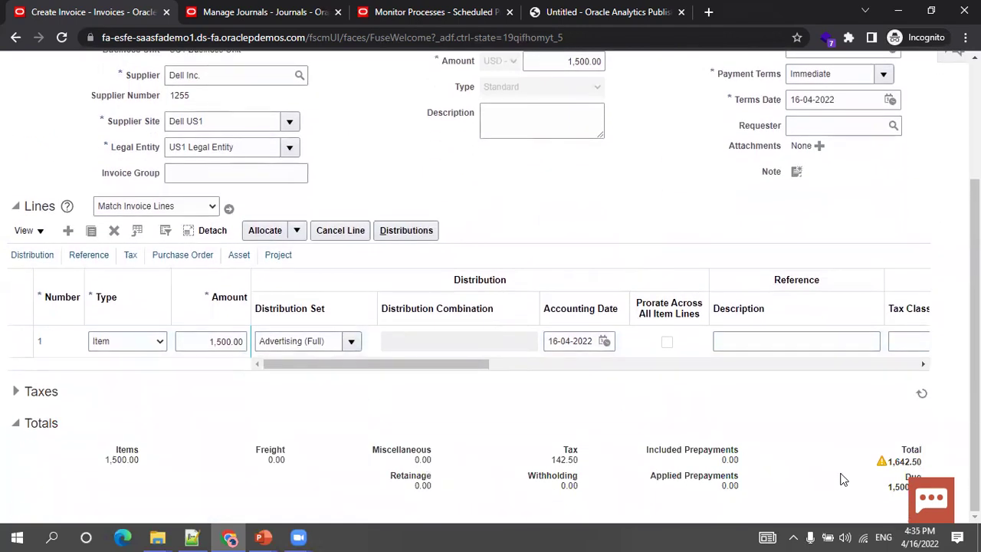
pyautogui.scroll(3, 614, 223)
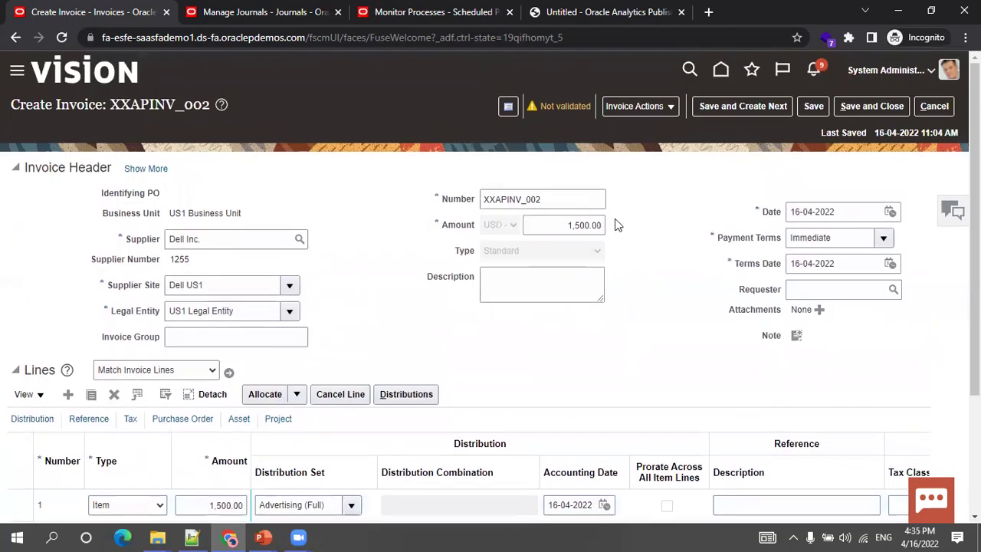
# - Set the invoice header amount to 1642.50 and save the invoice
pyautogui.moveTo(571, 225); pyautogui.dragTo(639, 235)
pyautogui.write('1642.50')
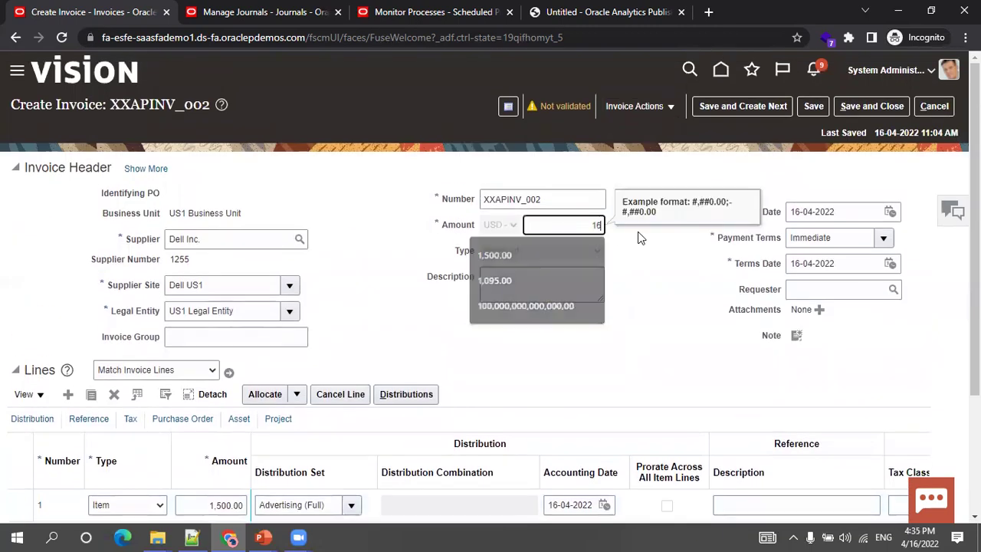
pyautogui.click(675, 298)
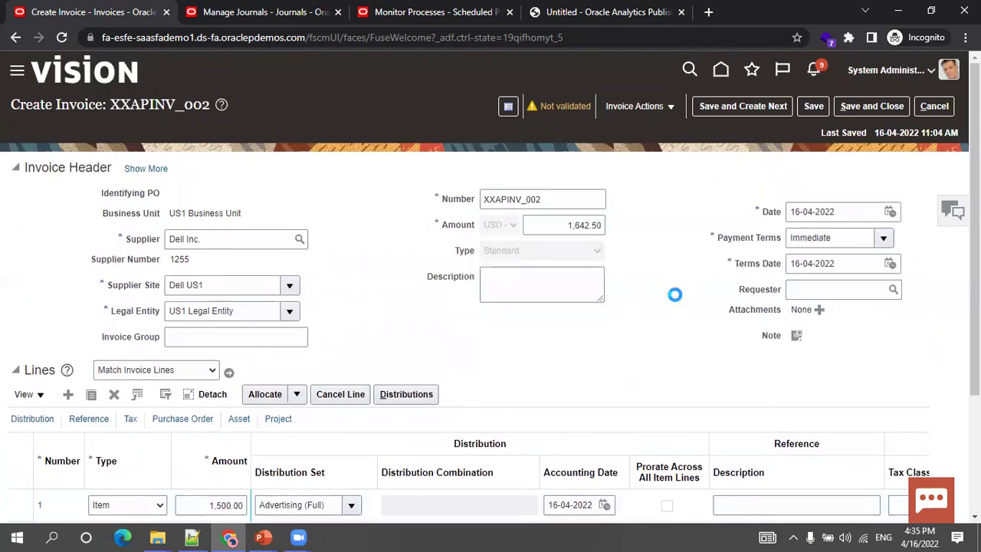
pyautogui.click(814, 107)
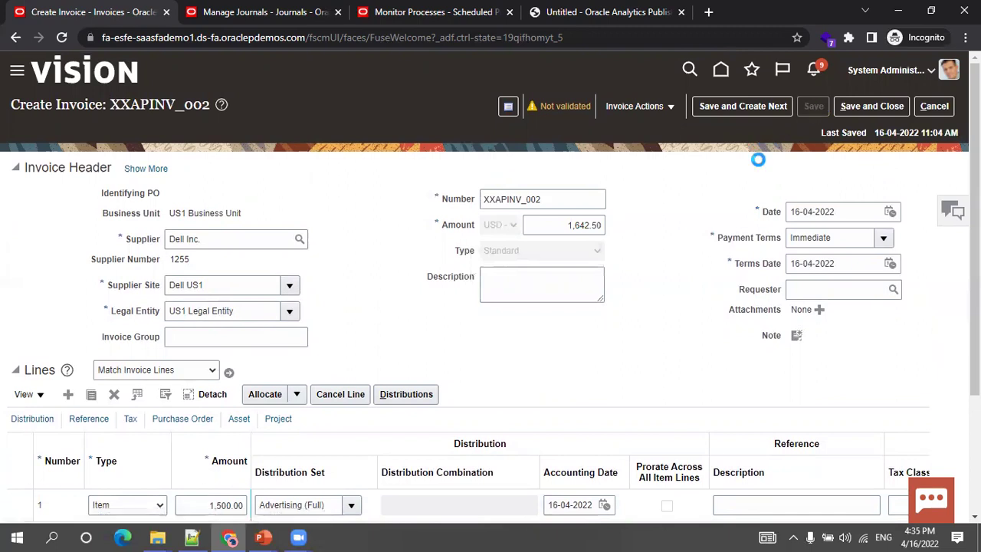
# - Recalculate the tax for invoice XXAPINV_002 and save the invoice again
pyautogui.click(660, 113)
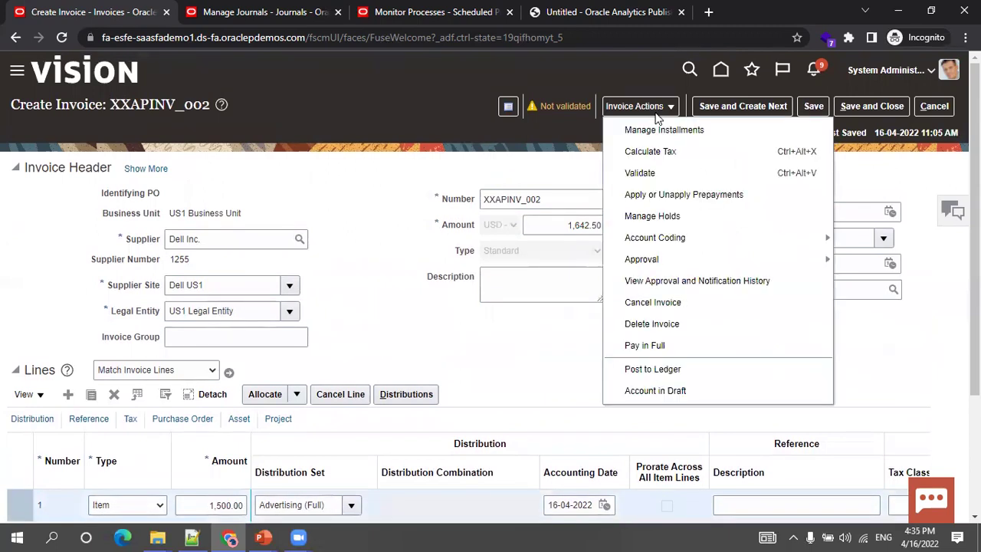
pyautogui.click(656, 149)
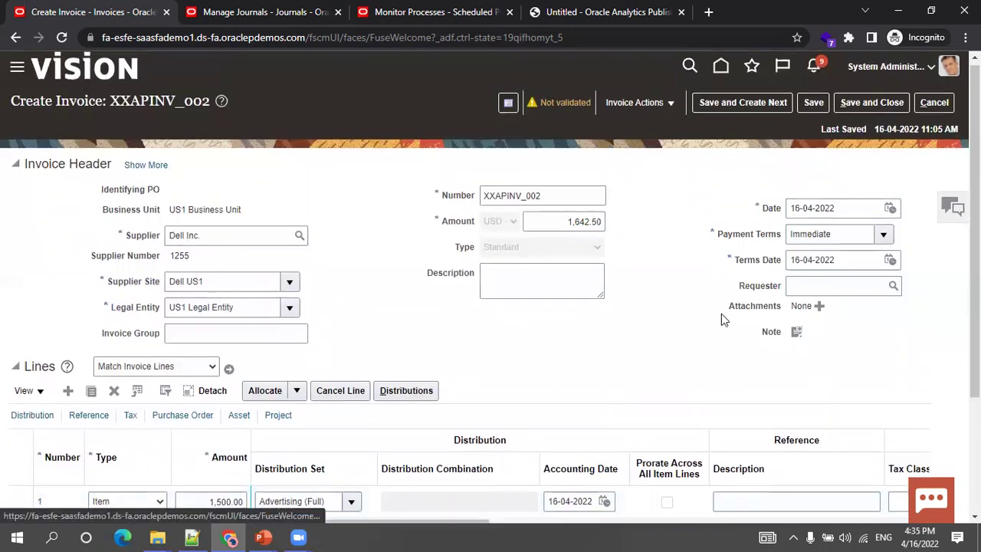
pyautogui.scroll(-2, 721, 313)
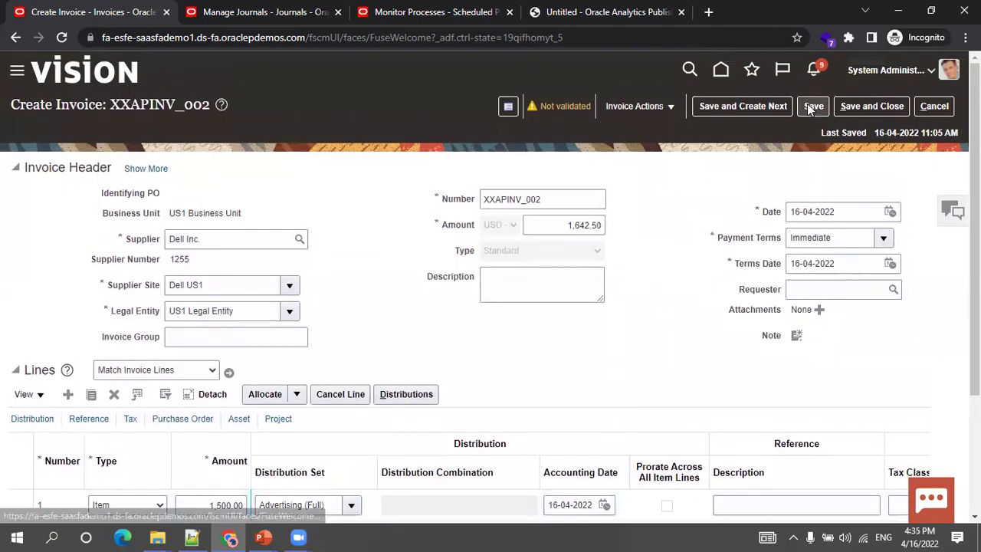
pyautogui.click(813, 106)
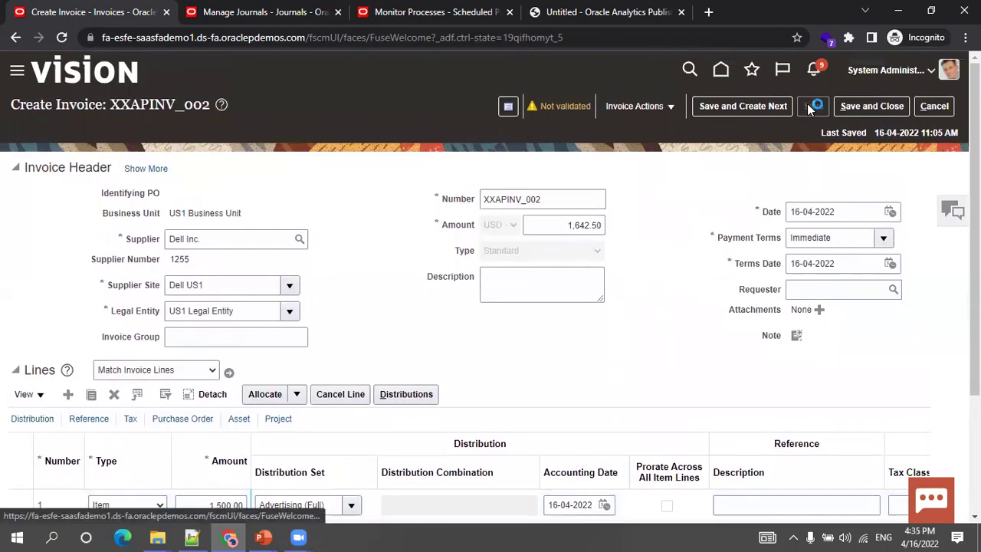
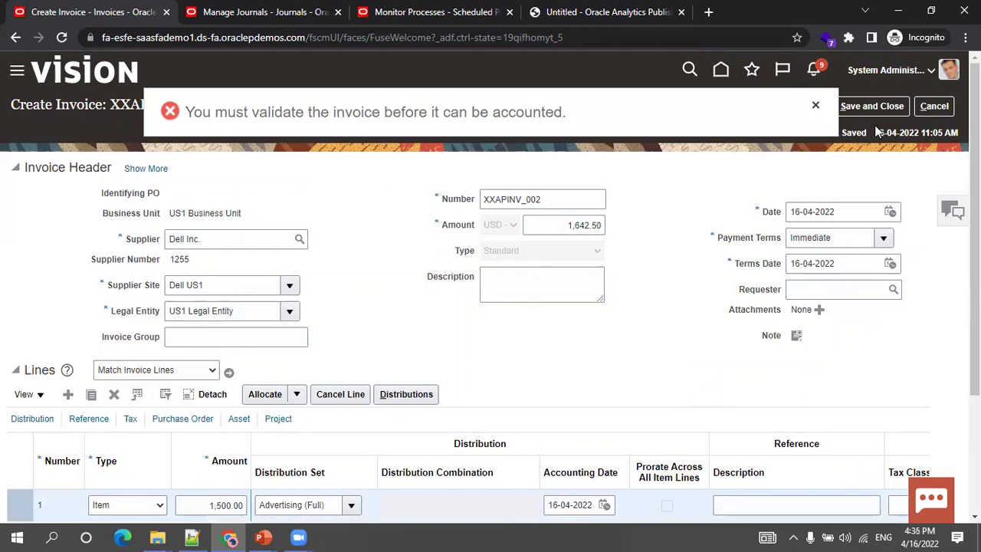
# - Dismiss the accounting error, save invoice XXAPINV_002 and validate it
pyautogui.click(815, 105)
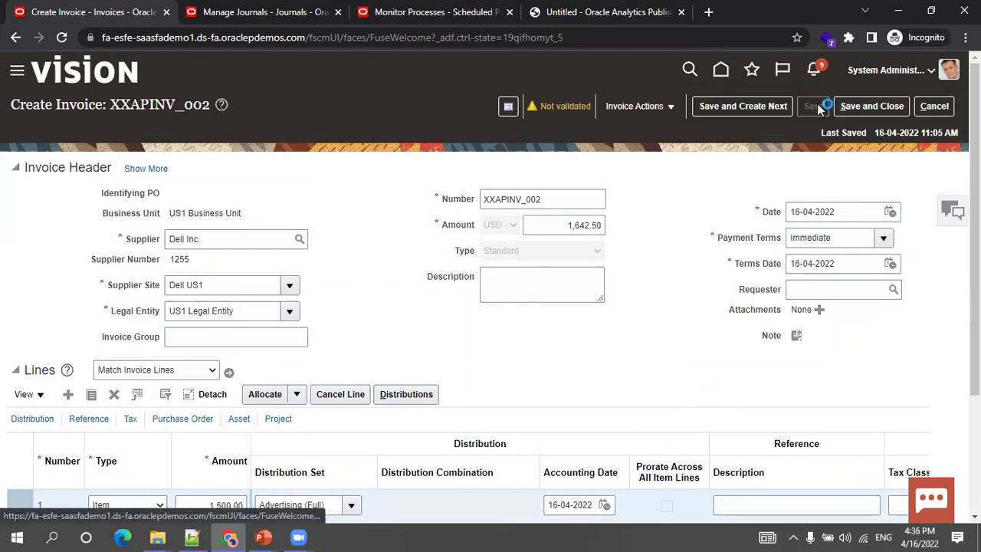
pyautogui.click(622, 111)
pyautogui.click(623, 111)
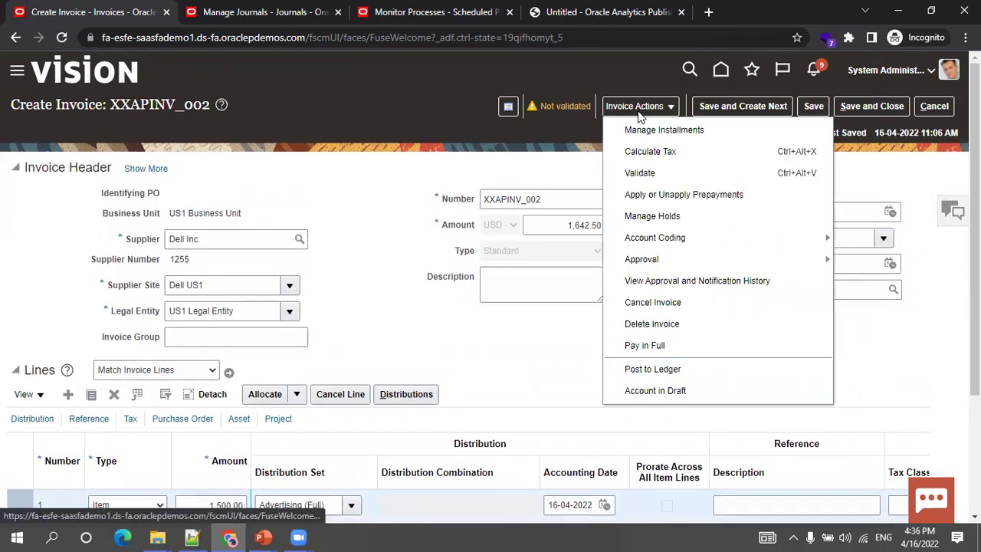
pyautogui.click(641, 173)
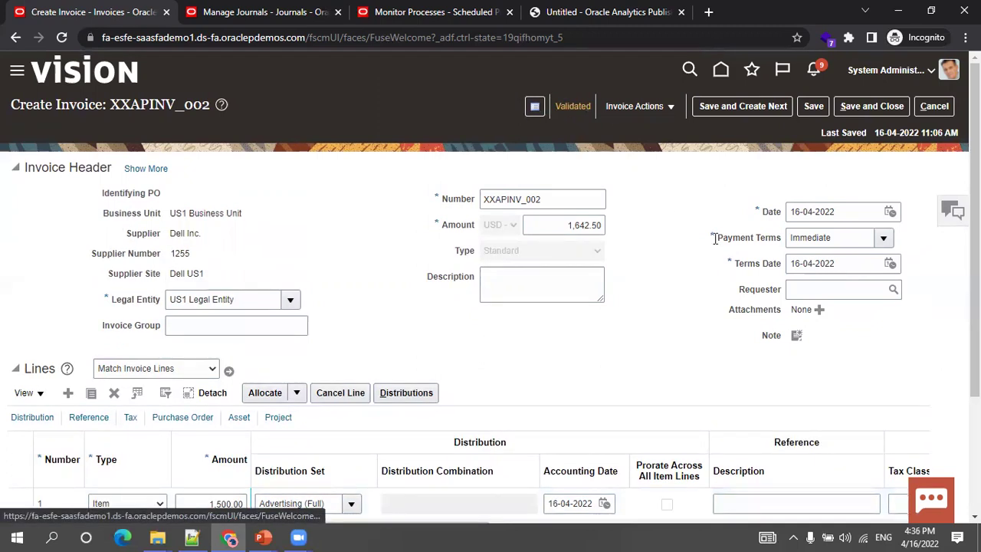
pyautogui.scroll(-2, 722, 255)
pyautogui.scroll(2, 721, 254)
# - Post the validated invoice to the ledger and open its accounting lines
pyautogui.click(639, 106)
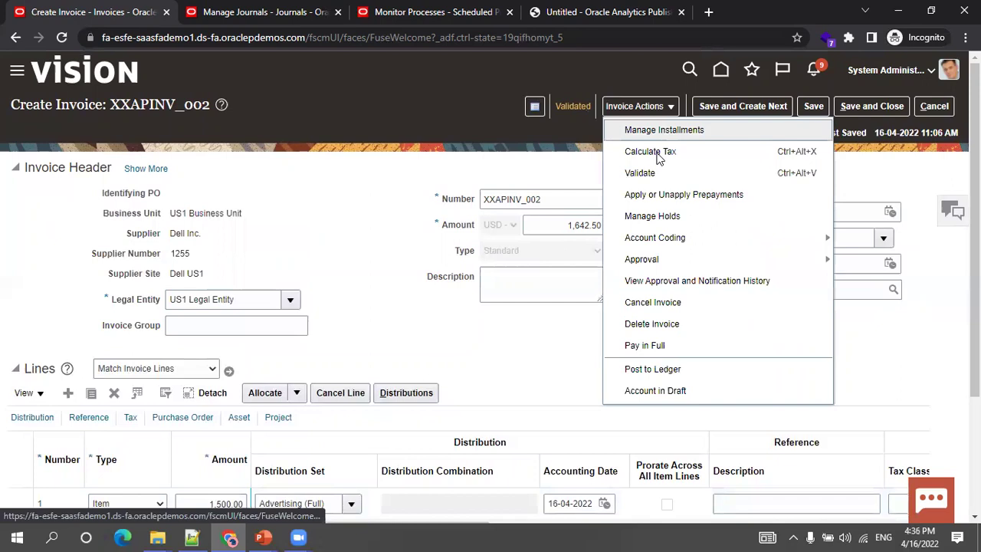
pyautogui.click(659, 369)
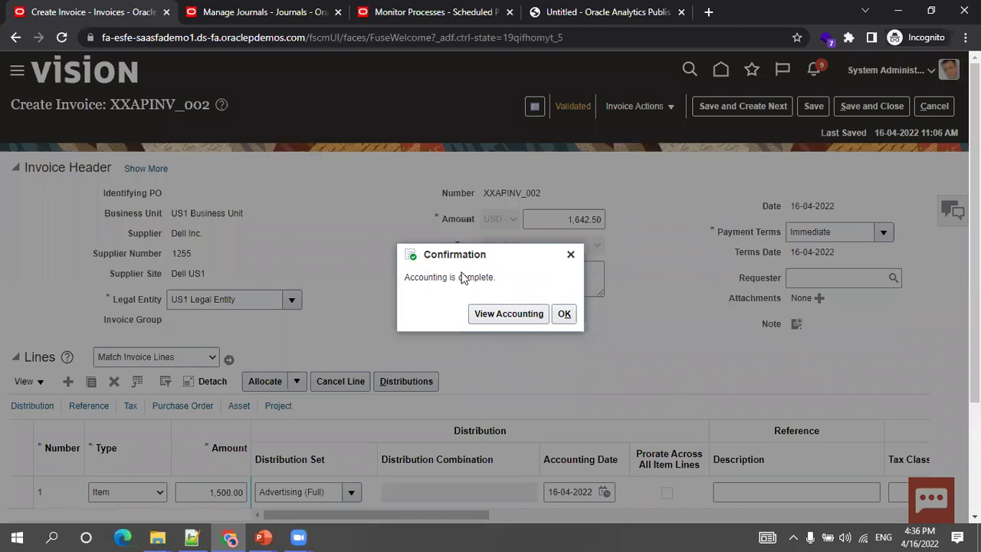
pyautogui.click(496, 315)
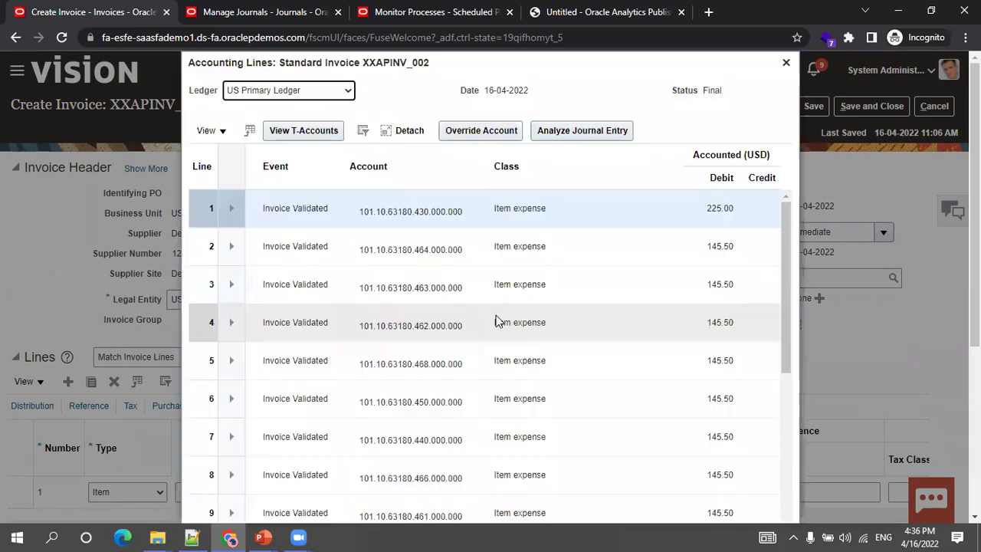
# - Review the invoice's T-accounts and the full list of accounting lines, then close the accounting view
pyautogui.click(330, 134)
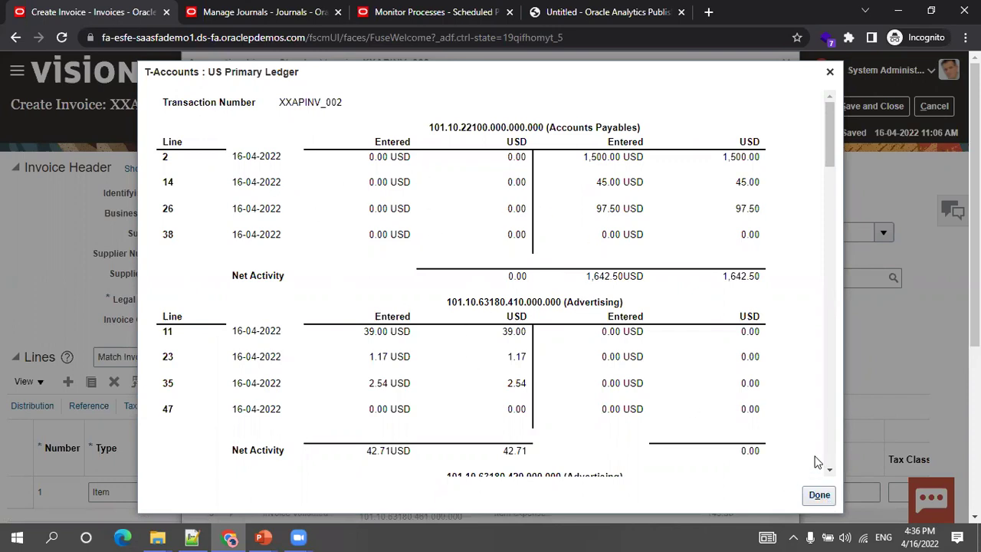
pyautogui.scroll(-8, 831, 444)
pyautogui.click(831, 497)
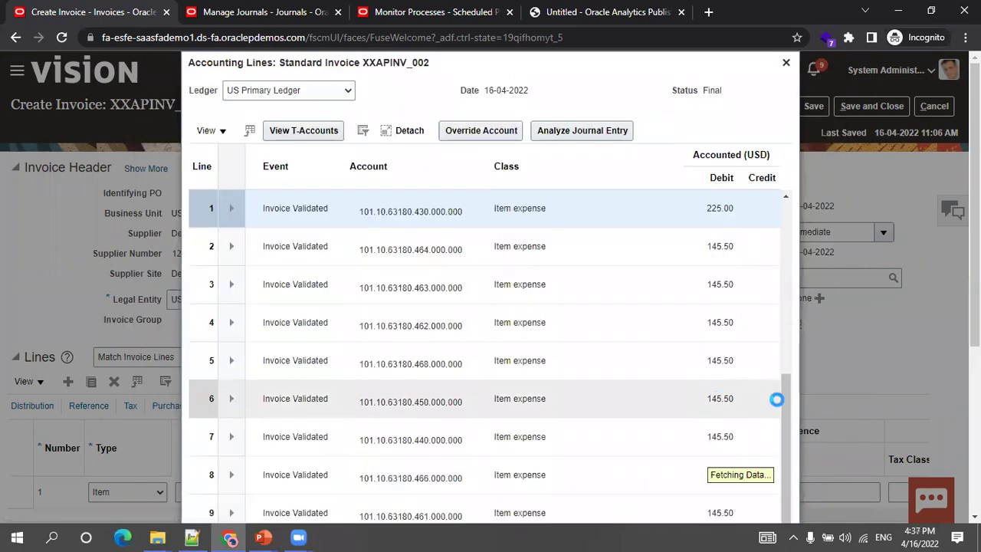
pyautogui.scroll(-10, 775, 398)
pyautogui.click(774, 505)
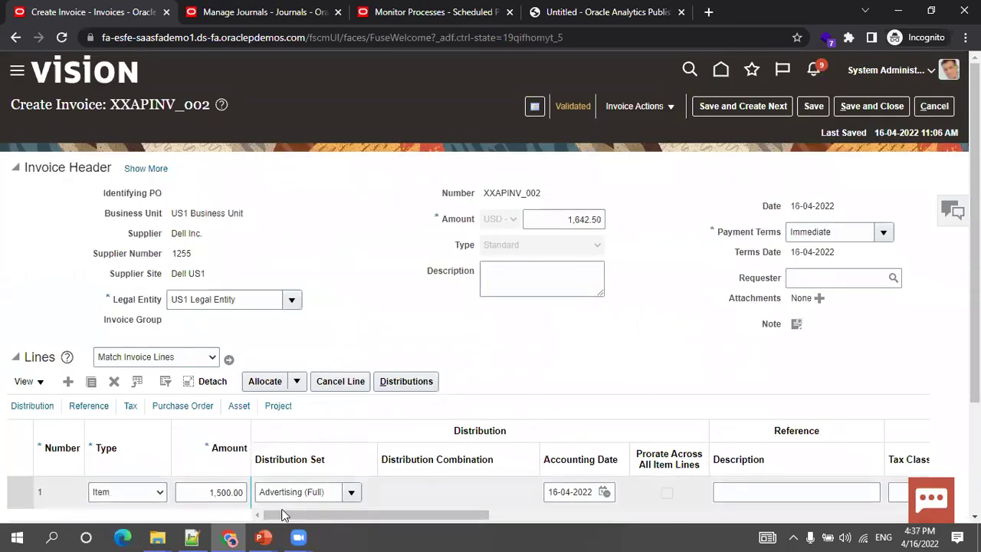
# - Switch to the PowerPoint slide show and compare the AP Invoice Tables slide with the invoice header in Oracle Fusion
pyautogui.moveTo(264, 536)
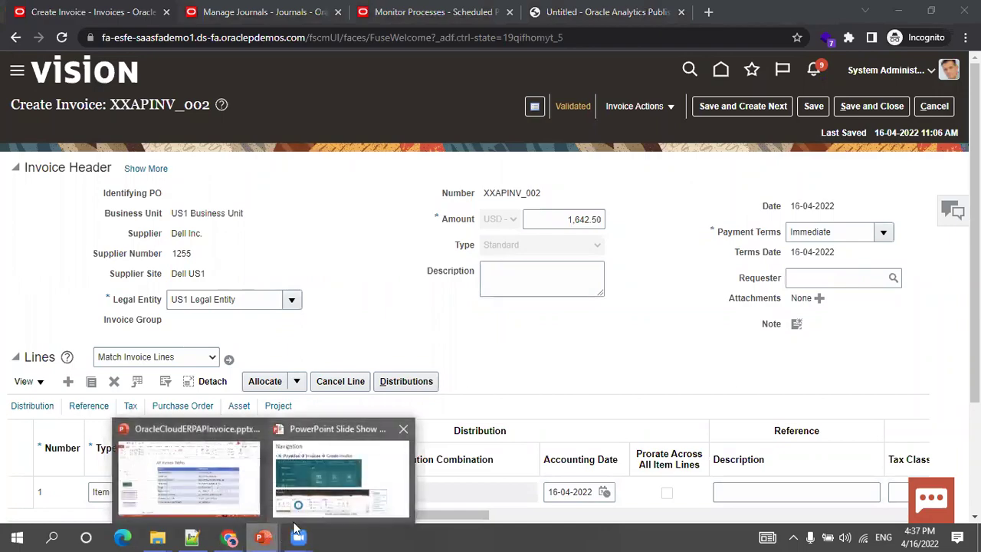
pyautogui.click(322, 478)
pyautogui.click(322, 478)
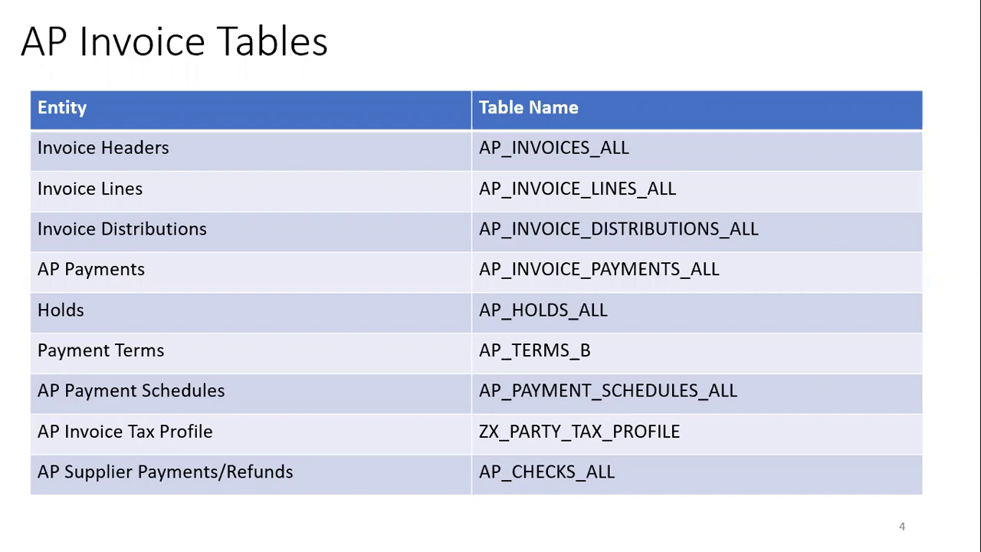
pyautogui.hotkey('alt', 'Tab')
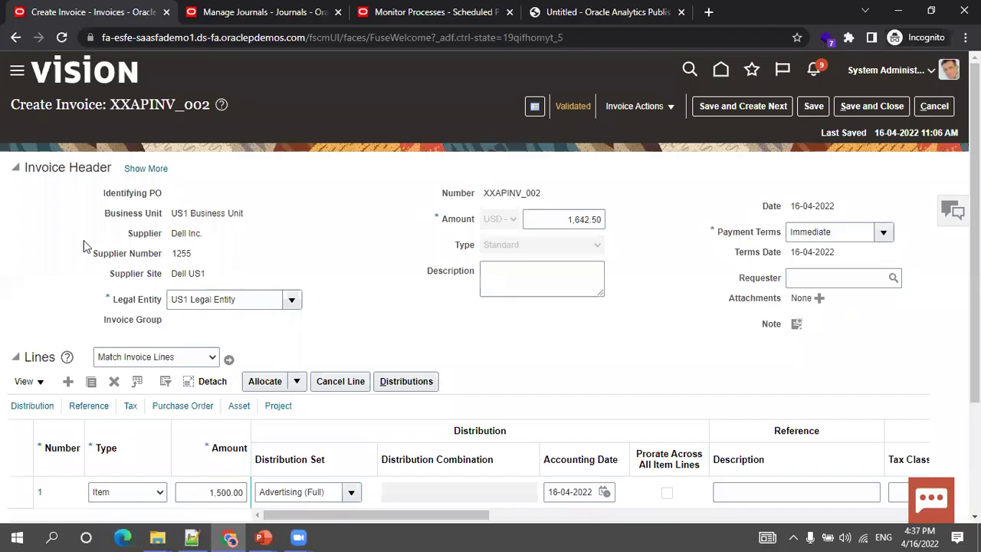
pyautogui.moveTo(112, 168); pyautogui.dragTo(18, 168)
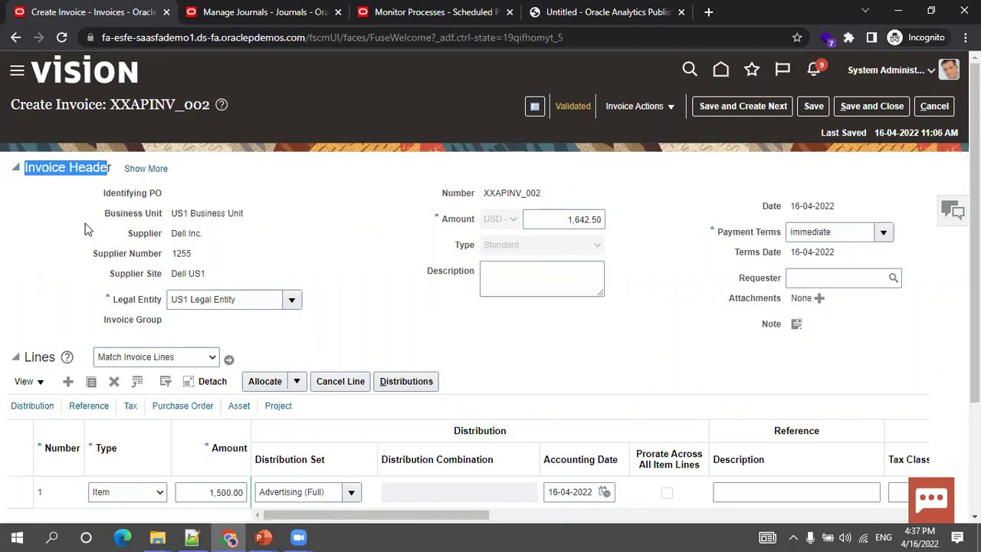
pyautogui.hotkey('alt', 'Tab')
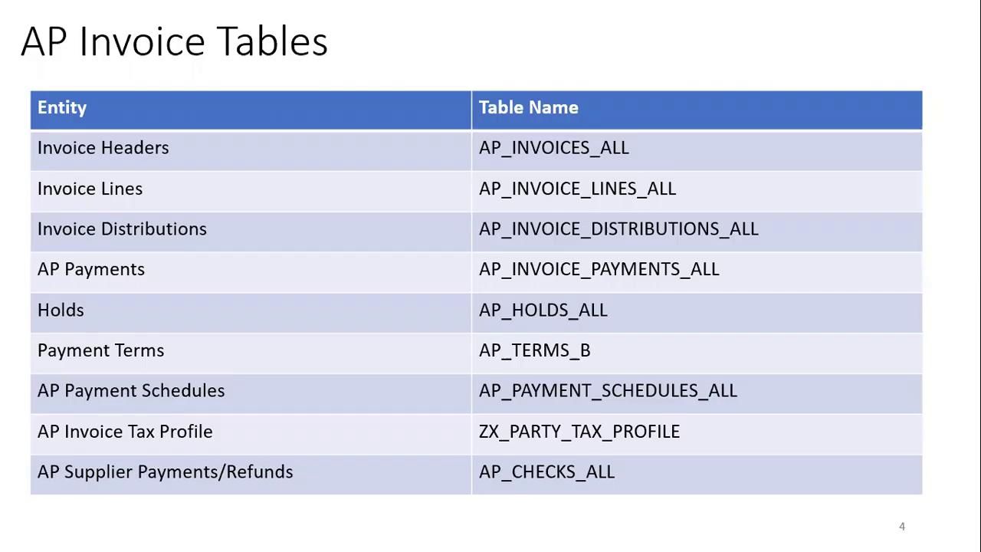
pyautogui.hotkey('alt', 'Tab')
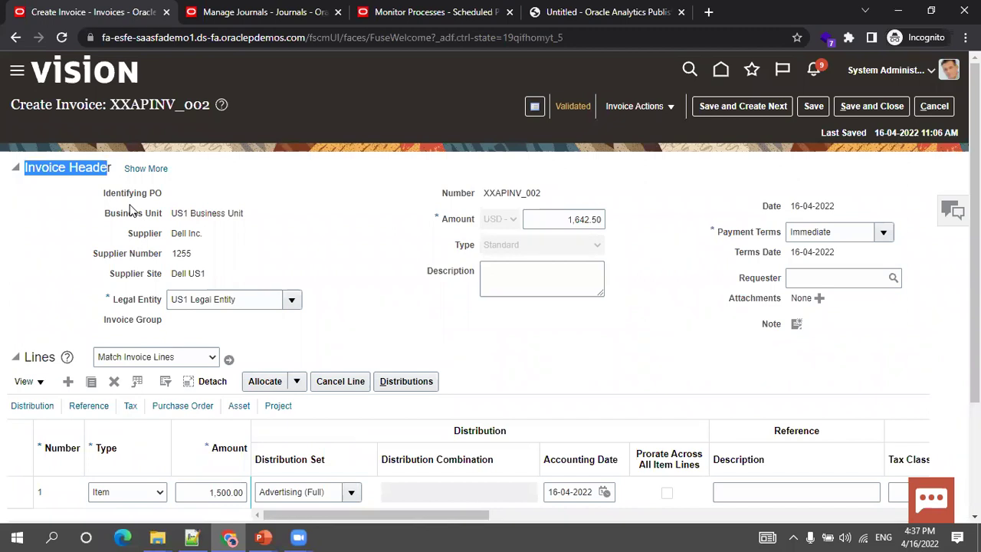
# - Compare both AP Invoice Tables slides with the invoice's header, line and totals
pyautogui.hotkey('alt', 'Tab')
pyautogui.press('Right')
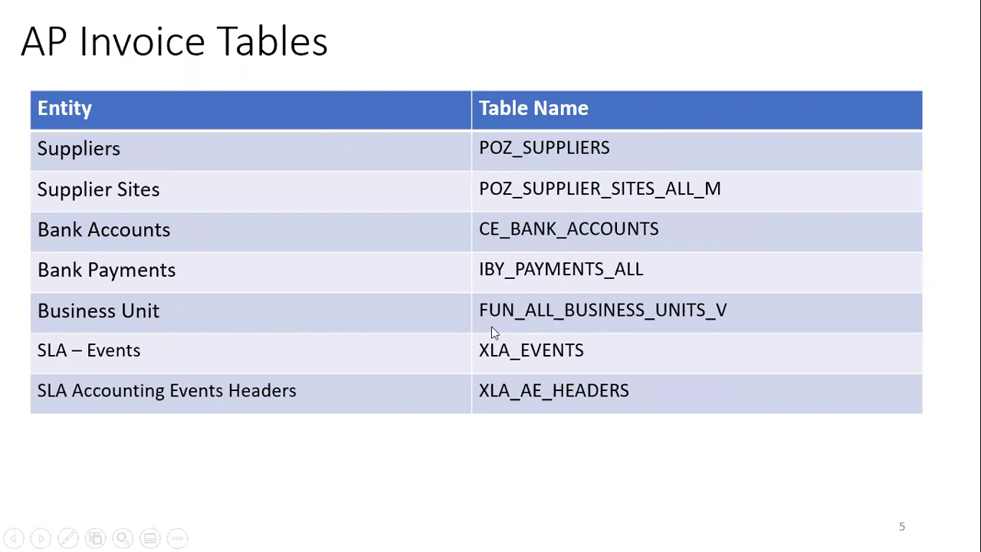
pyautogui.click(699, 310)
pyautogui.hotkey('alt', 'Tab')
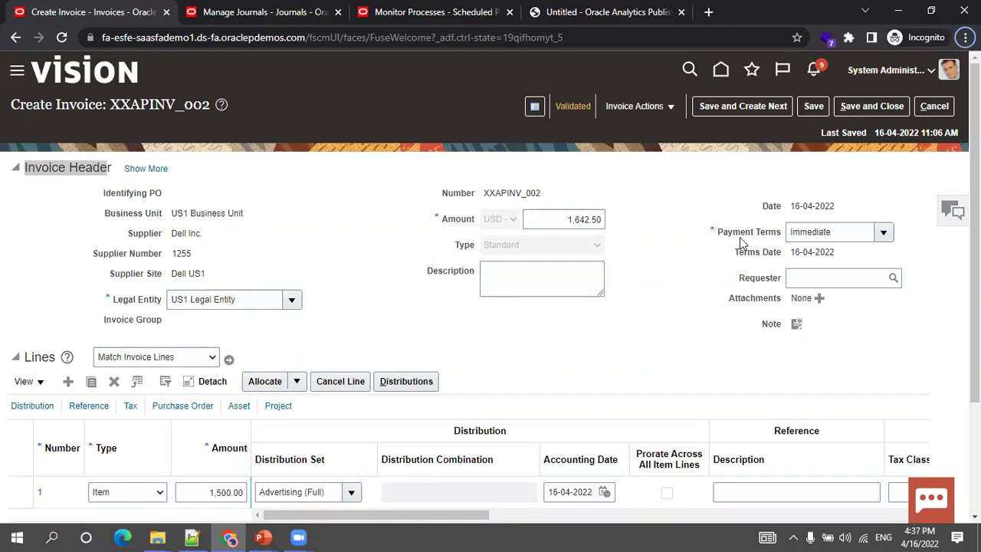
pyautogui.scroll(-2, 448, 299)
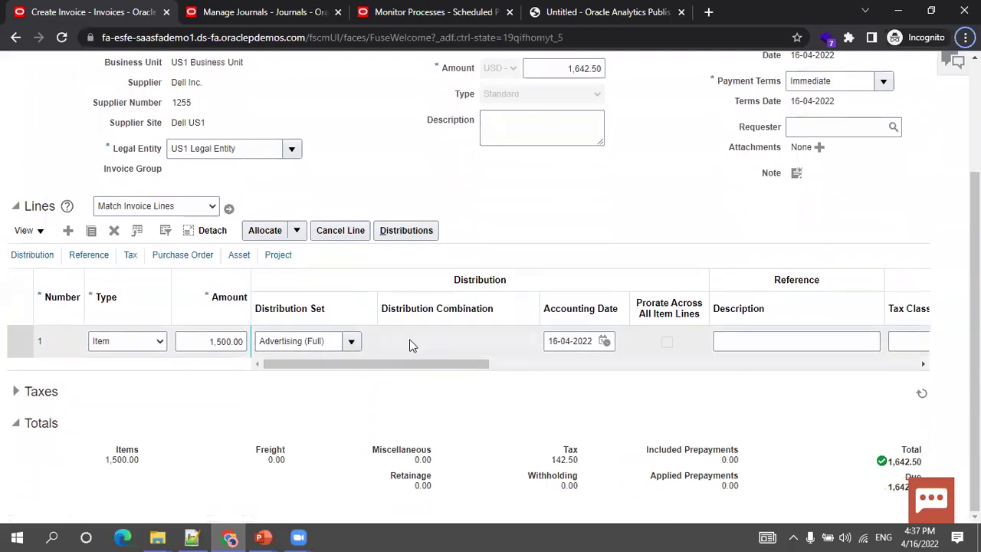
pyautogui.hotkey('alt', 'Tab')
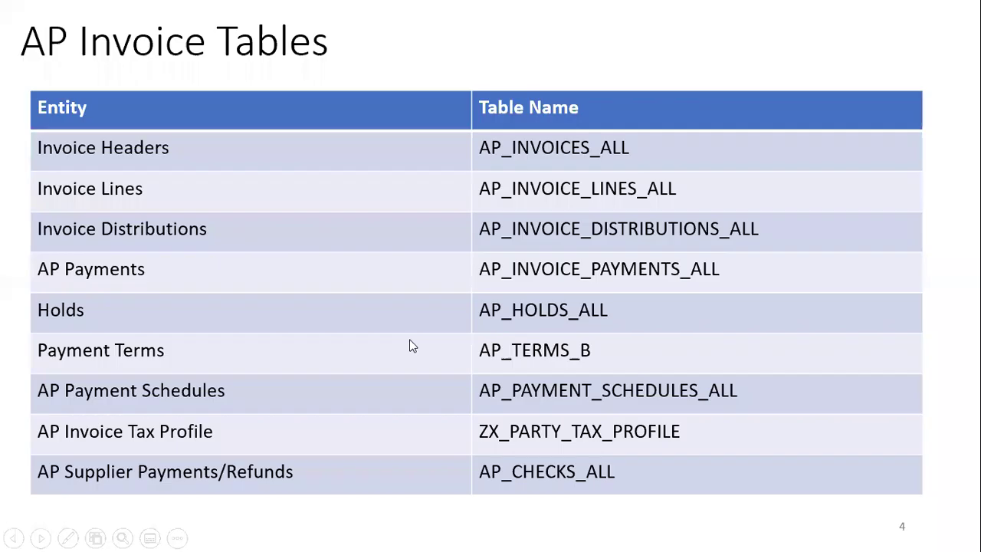
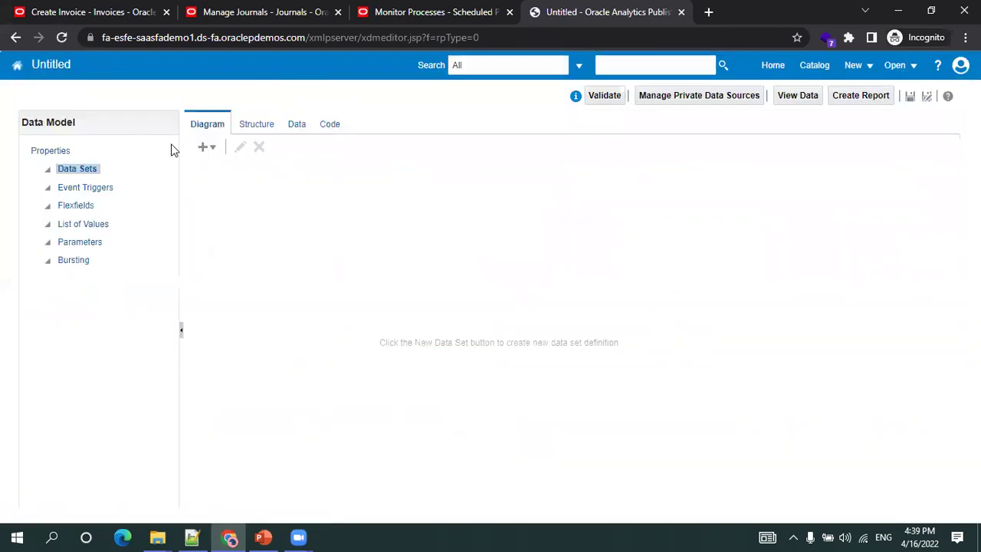
# - Create a Standard SQL data set named test on the ApplicationDB_FSCM data source, using the copied query
pyautogui.click(203, 148)
pyautogui.click(240, 167)
pyautogui.click(427, 164)
pyautogui.click(414, 205)
pyautogui.click(445, 197)
pyautogui.click(430, 232)
pyautogui.click(423, 284)
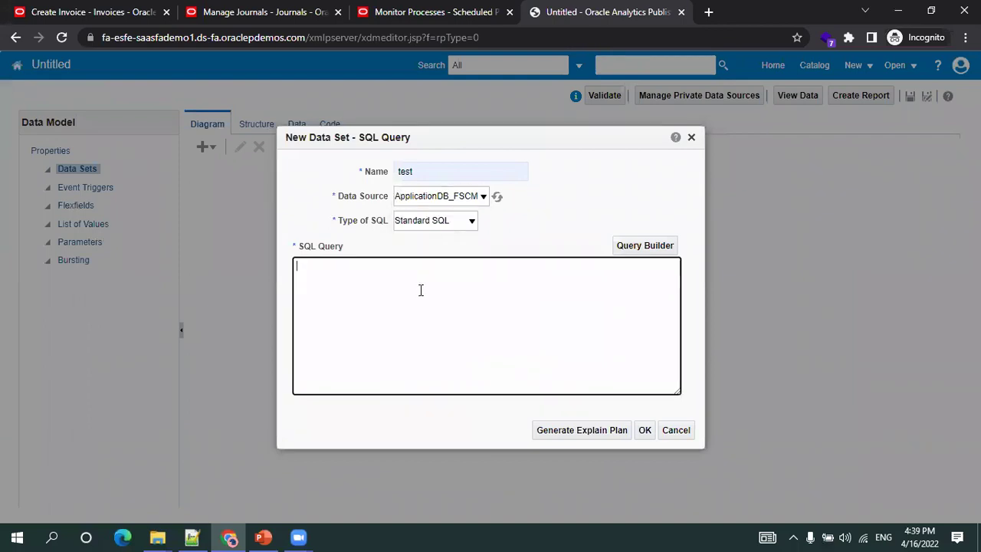
pyautogui.hotkey('ctrl', 'v')
pyautogui.click(639, 433)
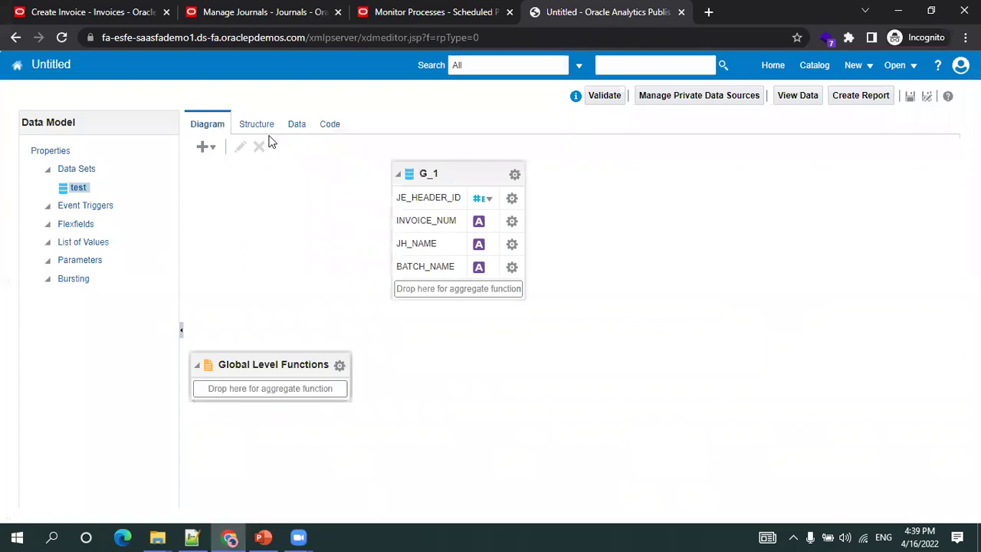
# - View the data returned by the test data set and select the batch name for invoice XXAPINV_002
pyautogui.click(297, 124)
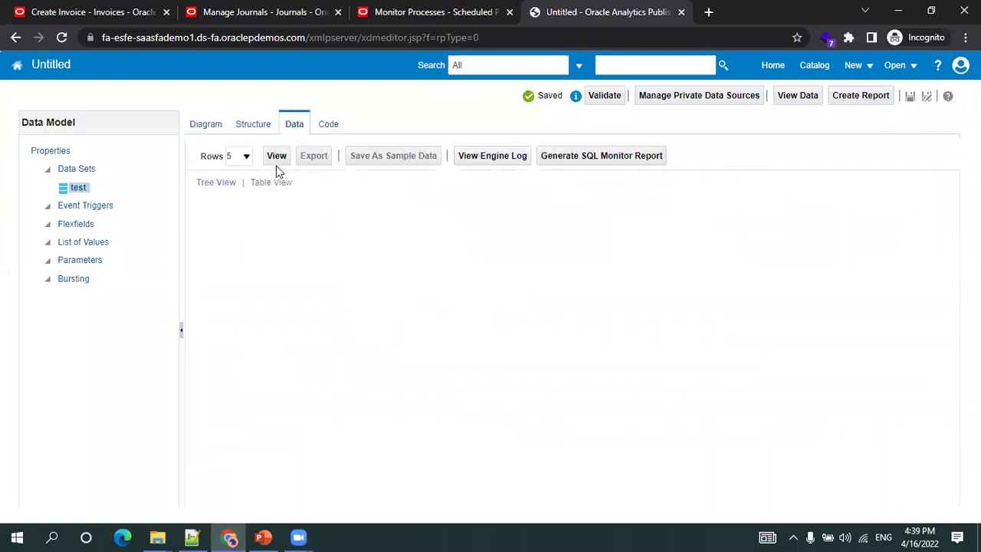
pyautogui.click(276, 159)
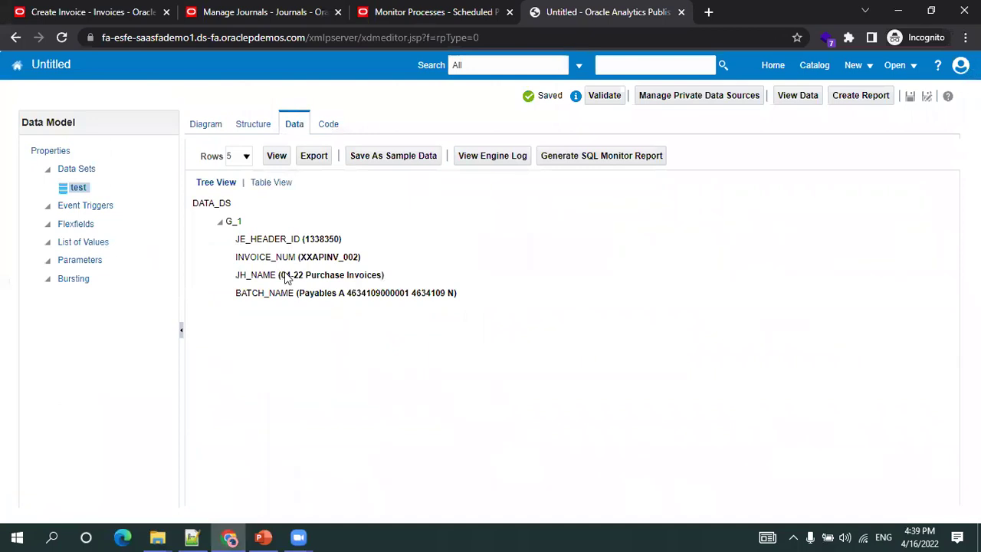
pyautogui.moveTo(299, 294); pyautogui.dragTo(455, 299)
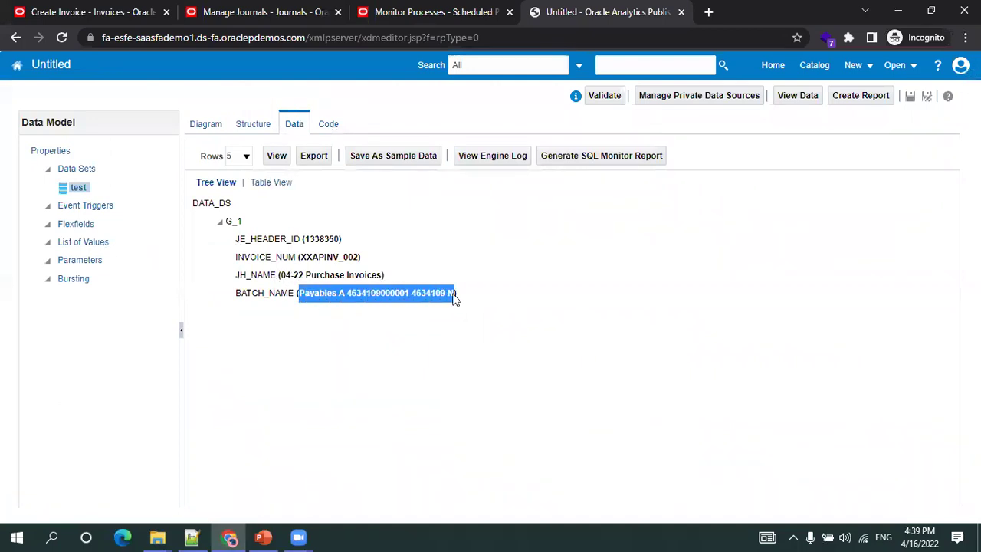
# - Leave the old Manage Journals search and return to the Oracle Fusion home page
pyautogui.hotkey('ctrl', '2')
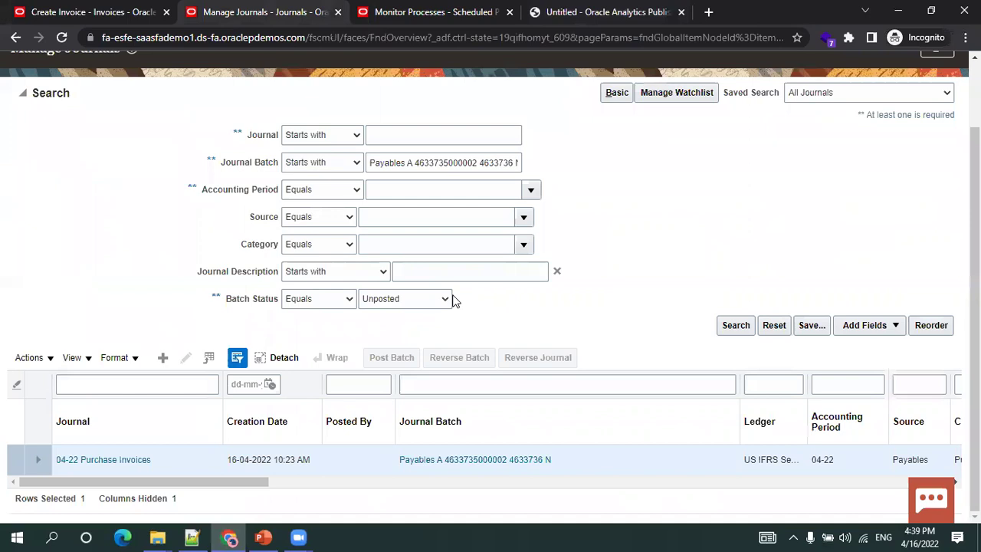
pyautogui.scroll(2, 449, 293)
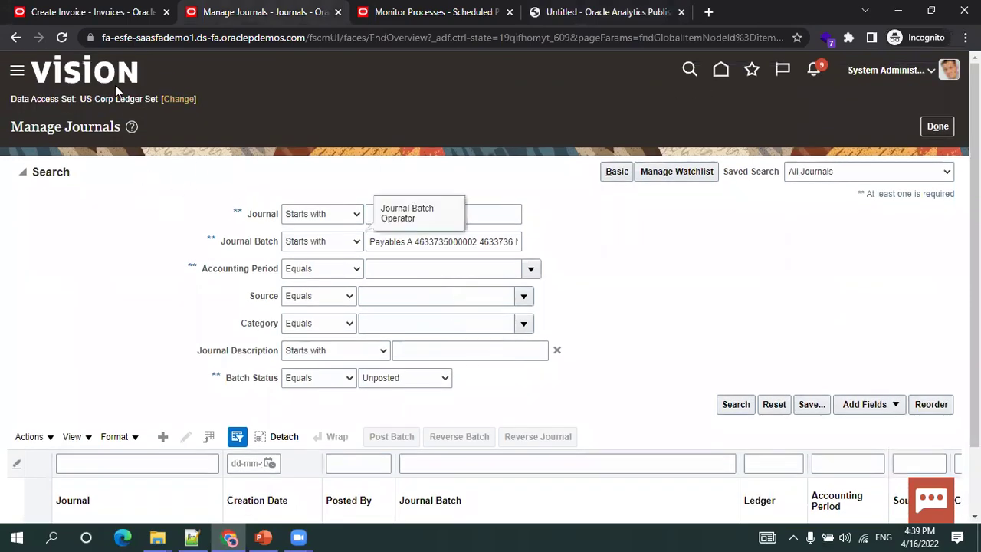
pyautogui.click(719, 70)
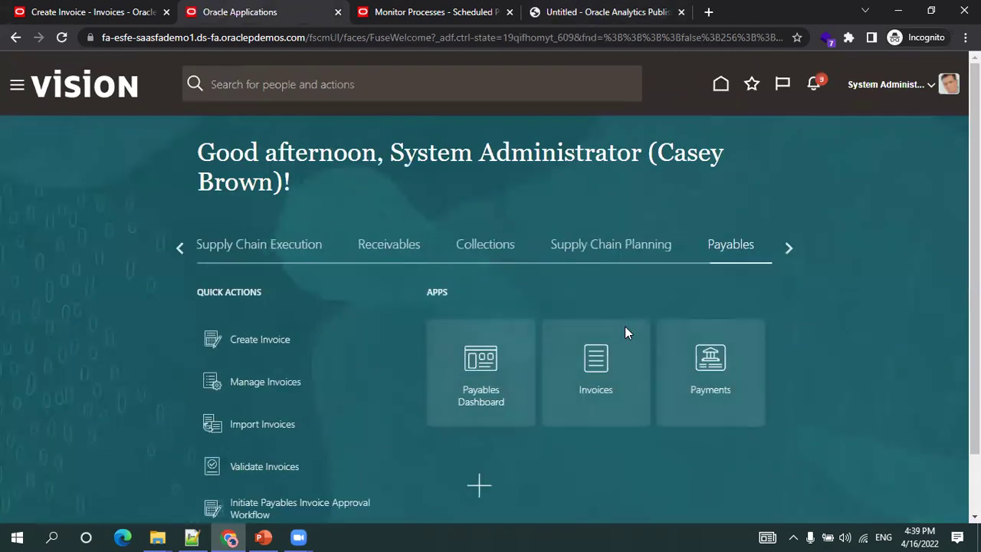
# - Look through the home page's app groups for General Accounting
pyautogui.click(181, 247)
pyautogui.click(181, 247)
pyautogui.click(180, 247)
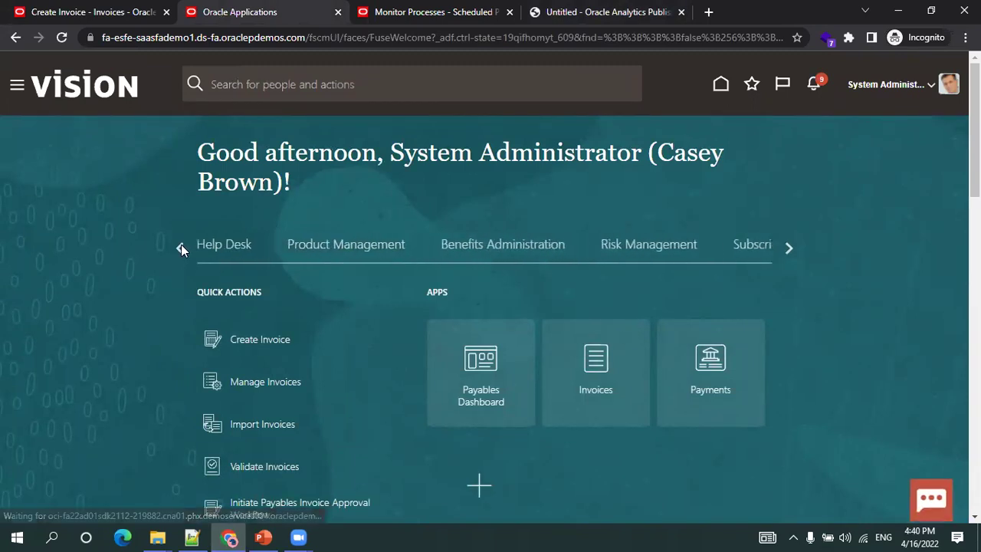
pyautogui.click(181, 246)
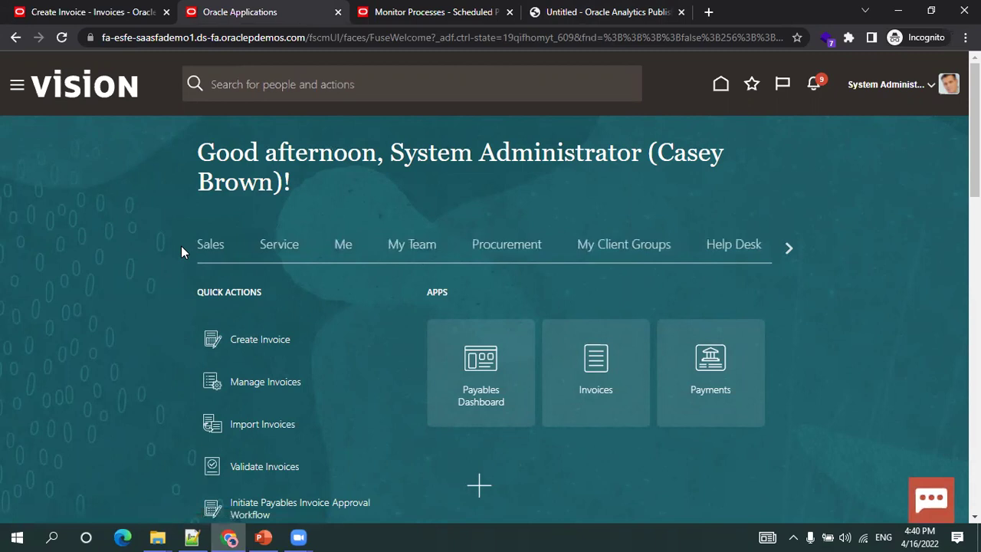
pyautogui.click(789, 248)
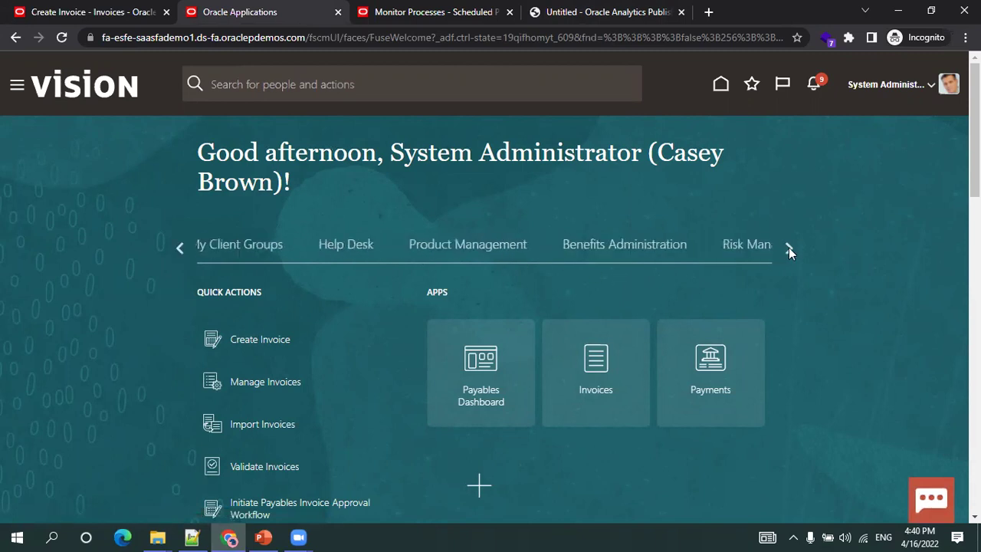
pyautogui.click(788, 247)
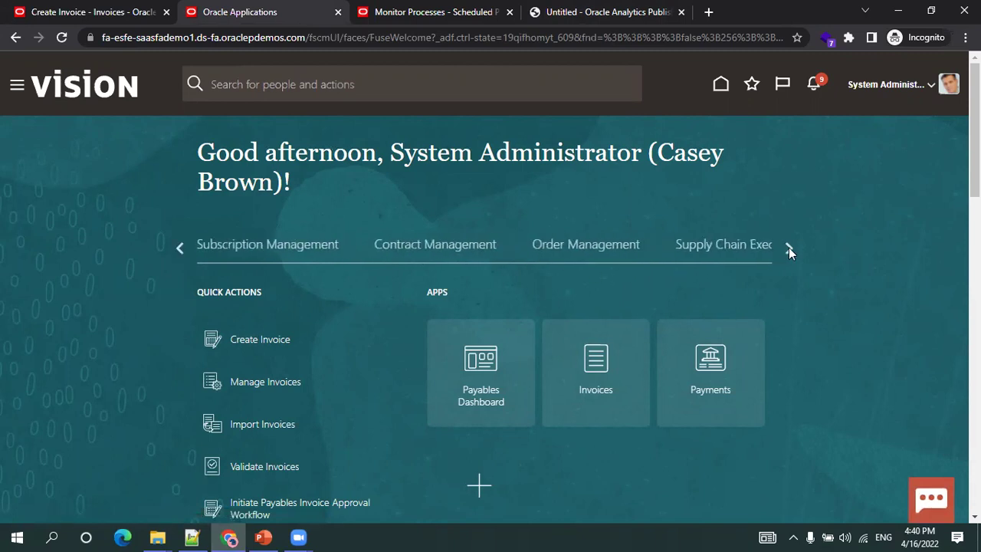
pyautogui.click(789, 248)
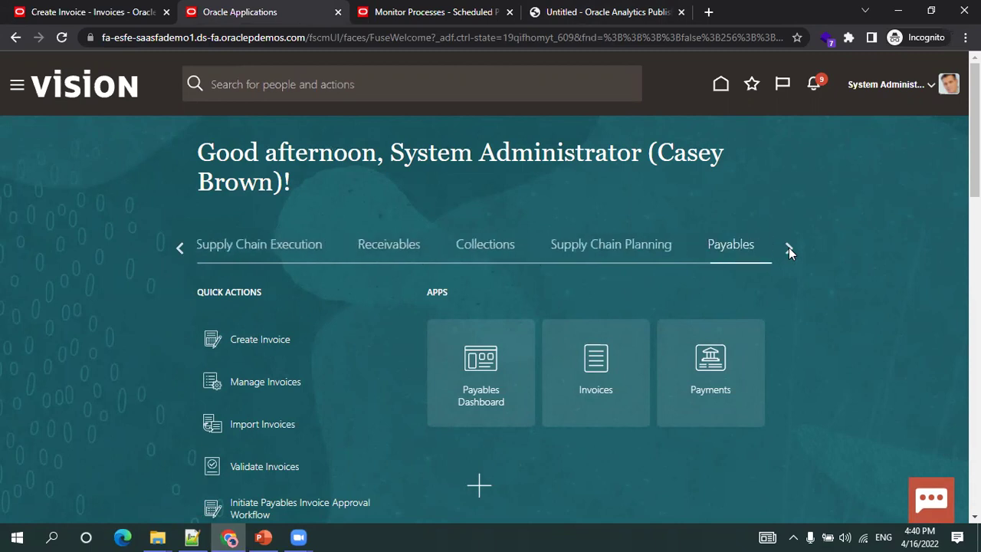
pyautogui.scroll(-2, 789, 248)
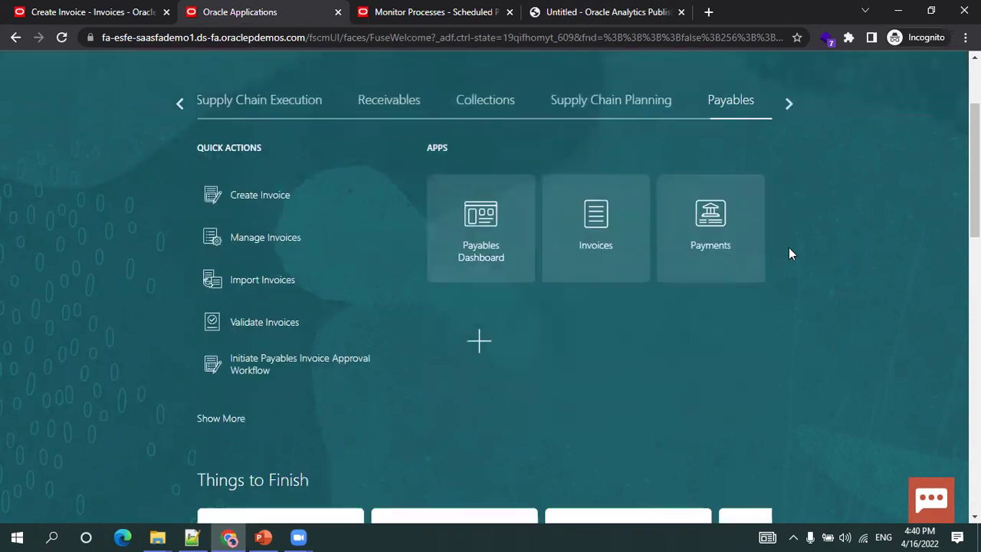
pyautogui.scroll(2, 788, 248)
# - Open the Journals work area under General Accounting and start the Manage Journals task
pyautogui.click(13, 91)
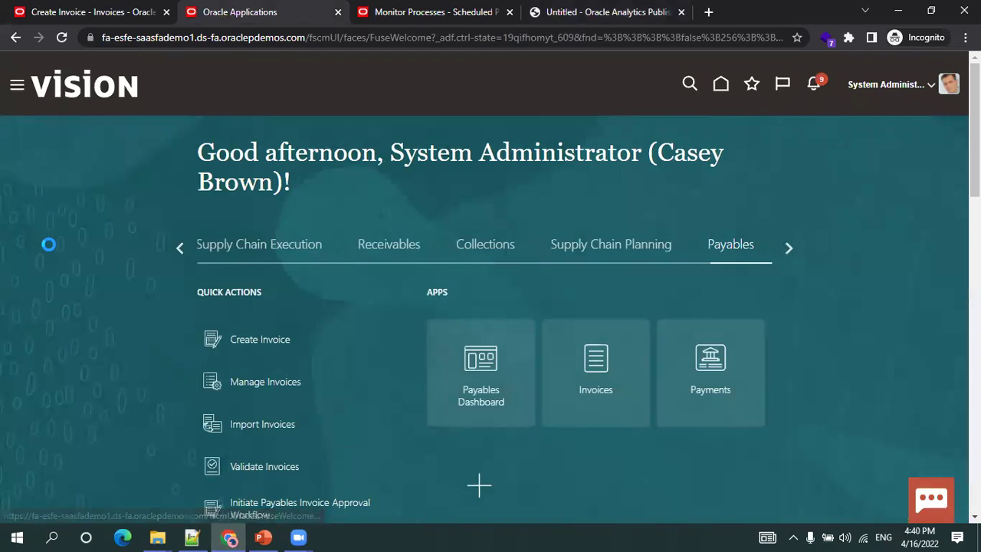
pyautogui.scroll(-2, 49, 252)
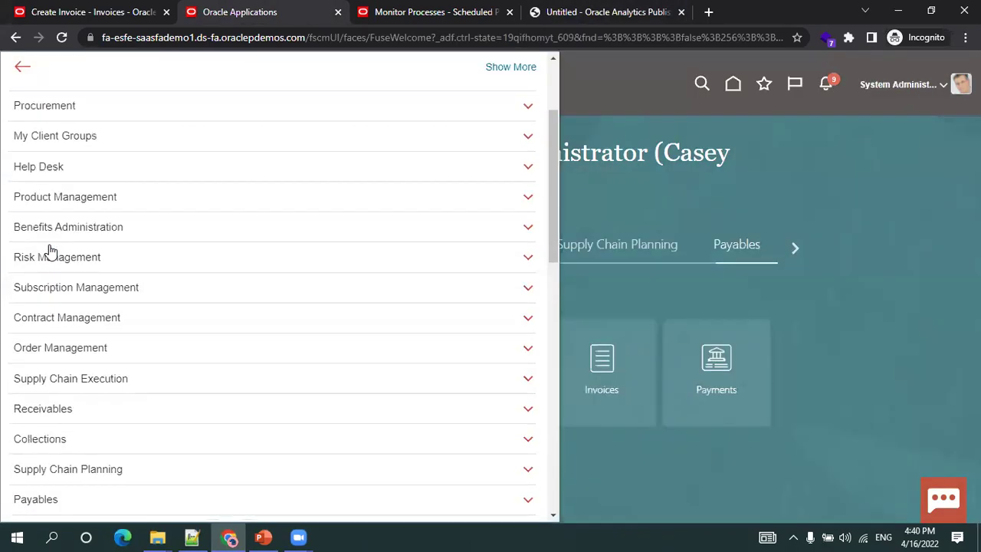
pyautogui.scroll(-2, 98, 347)
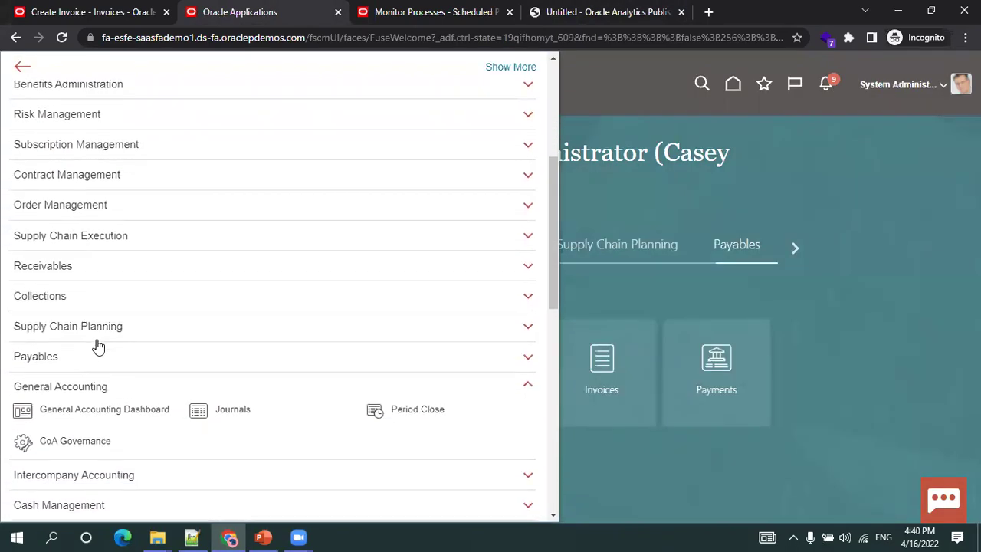
pyautogui.click(216, 413)
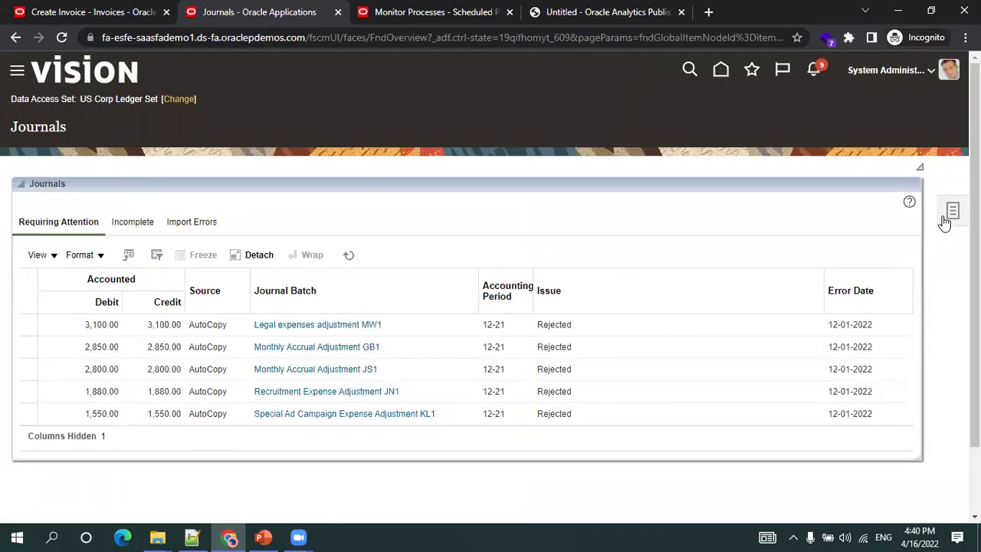
pyautogui.click(945, 220)
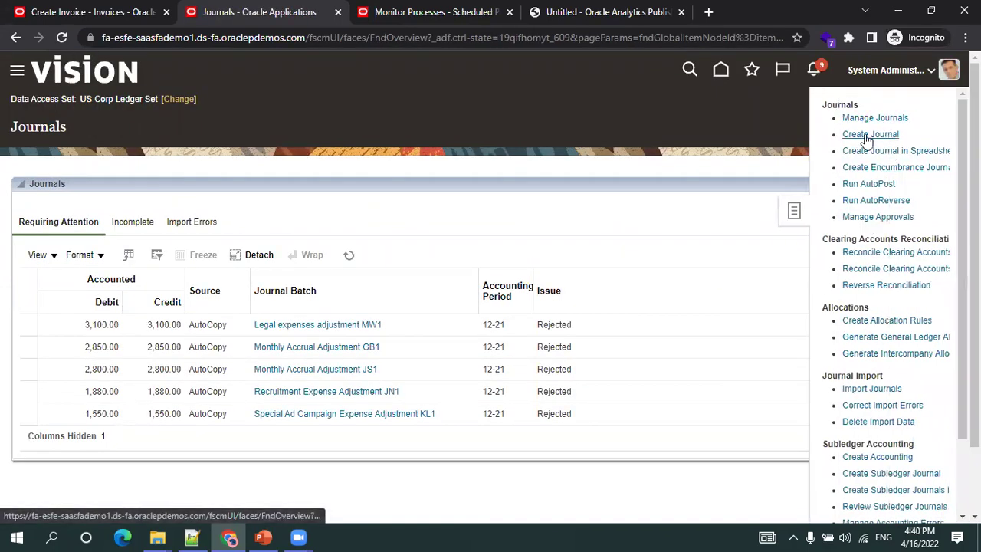
pyautogui.click(857, 121)
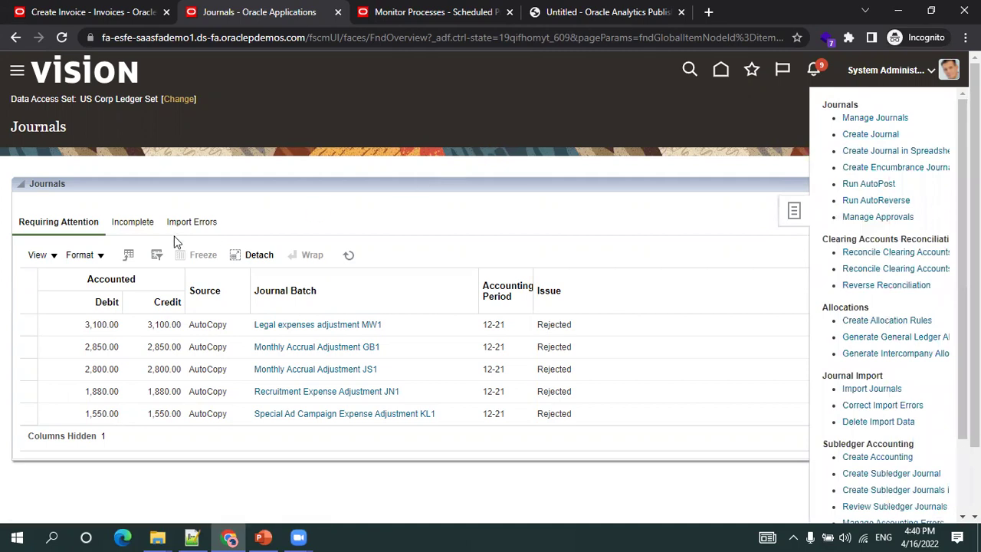
pyautogui.click(414, 240)
pyautogui.hotkey('ctrl', 'v')
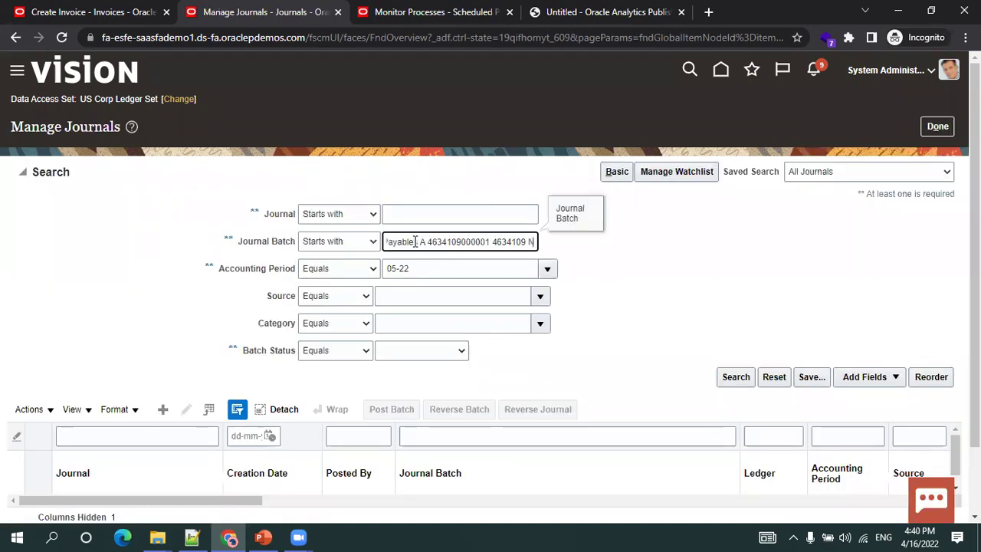
pyautogui.doubleClick(421, 264)
pyautogui.press('BackSpace')
pyautogui.press('Home')
pyautogui.press('Delete')
pyautogui.press('Delete')
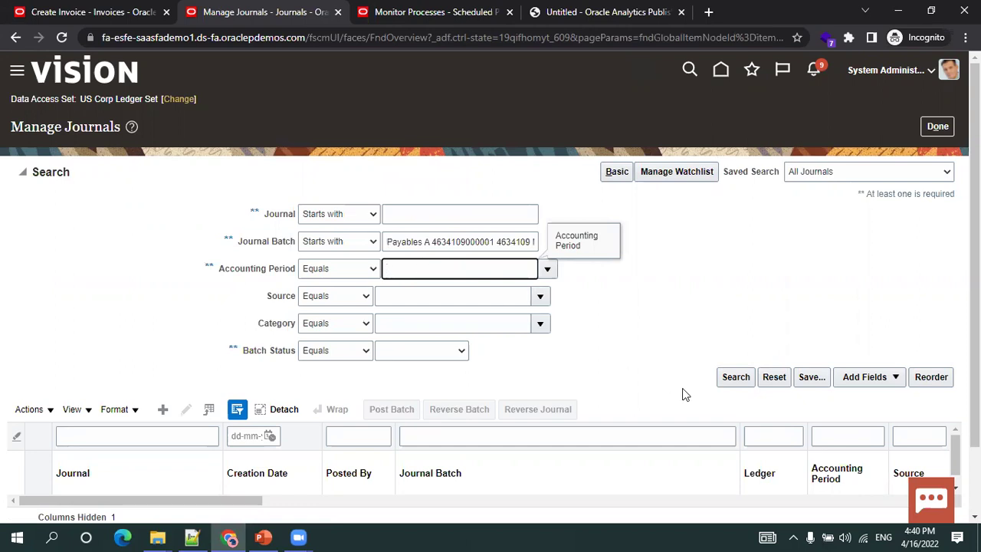
pyautogui.click(735, 379)
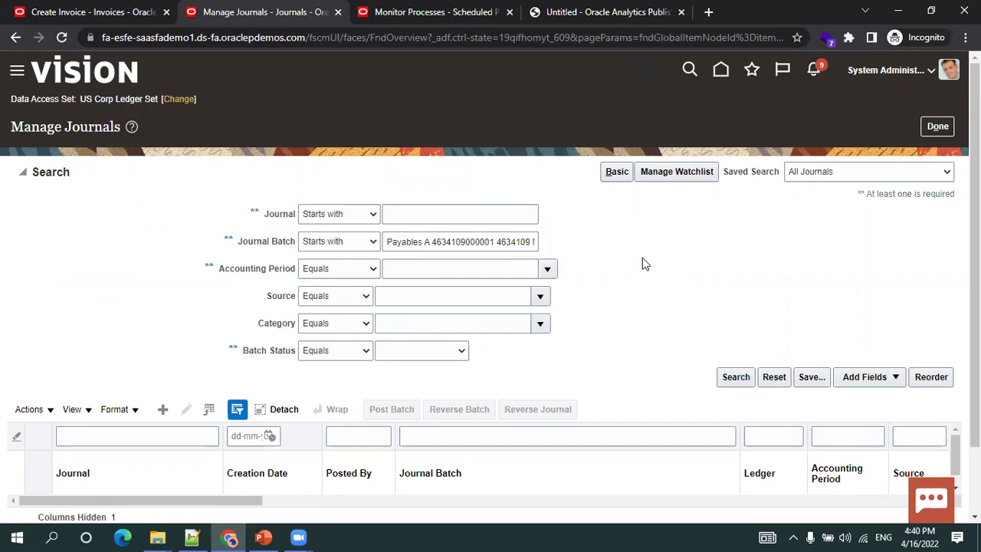
# - Open the batch's 04-22 Purchase Invoices journal and examine its header, journal lines and total debit
pyautogui.scroll(-1, 642, 264)
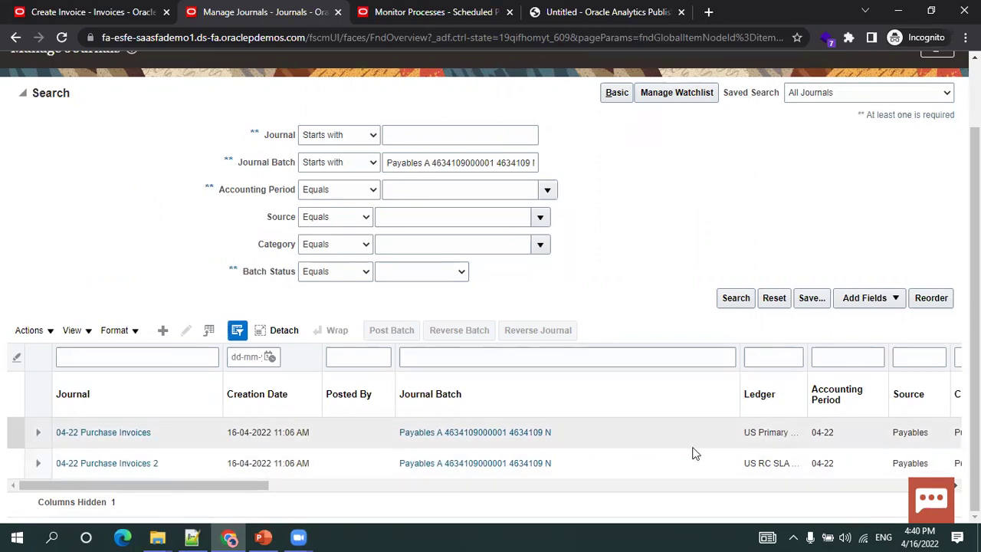
pyautogui.click(118, 434)
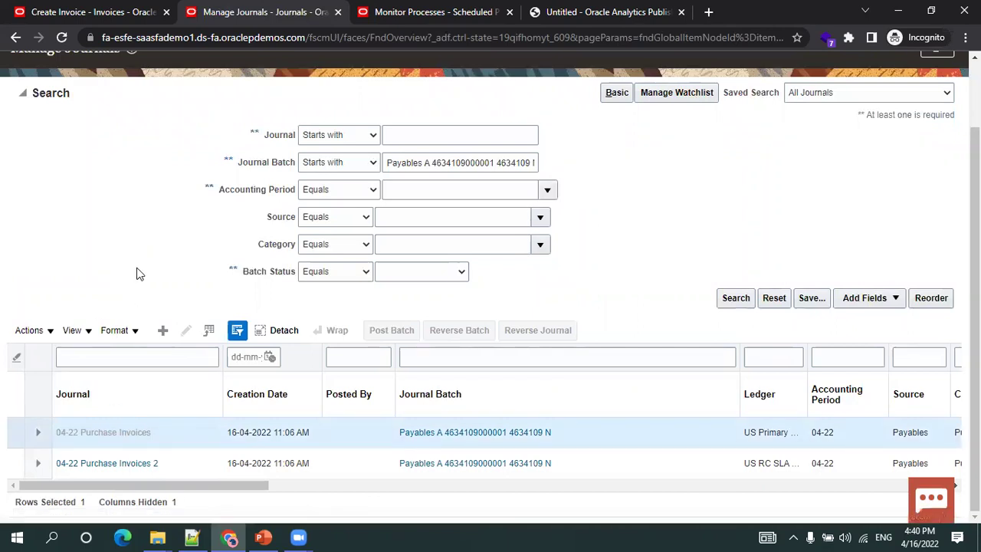
pyautogui.scroll(-2, 379, 337)
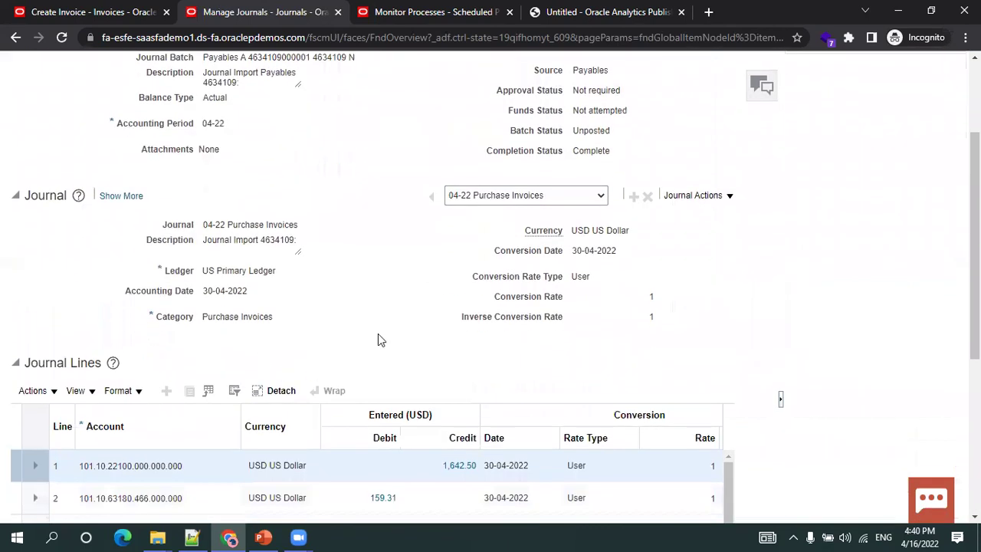
pyautogui.scroll(2, 767, 311)
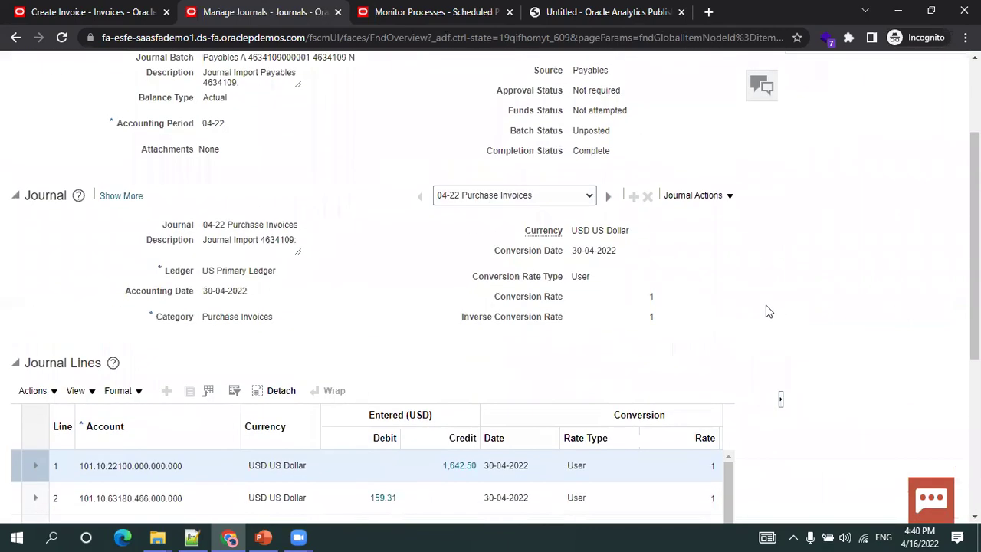
pyautogui.scroll(2, 769, 311)
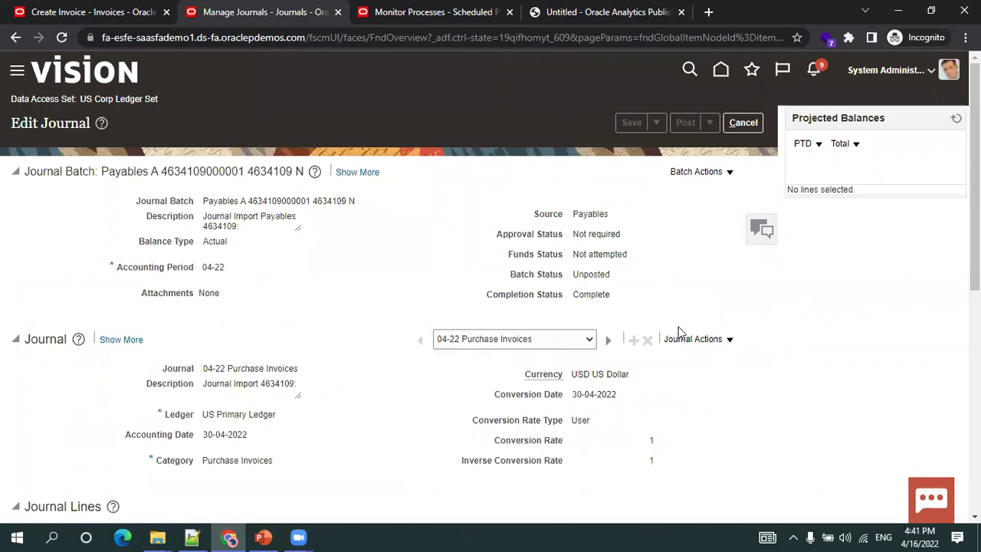
pyautogui.scroll(-6, 605, 287)
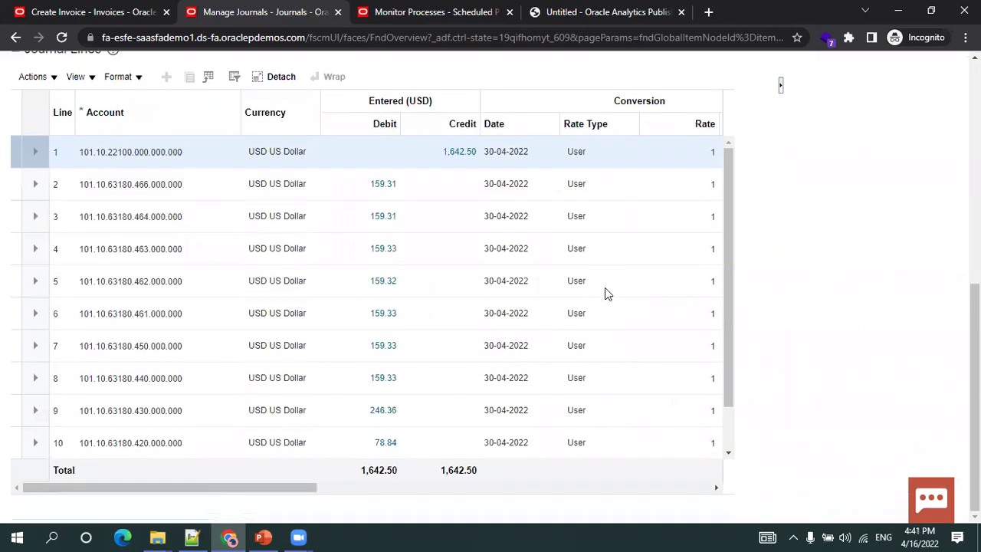
pyautogui.doubleClick(378, 470)
# - Compare the journal's total with the amount, line and totals of invoice XXAPINV_002, and view the available invoice actions
pyautogui.click(107, 14)
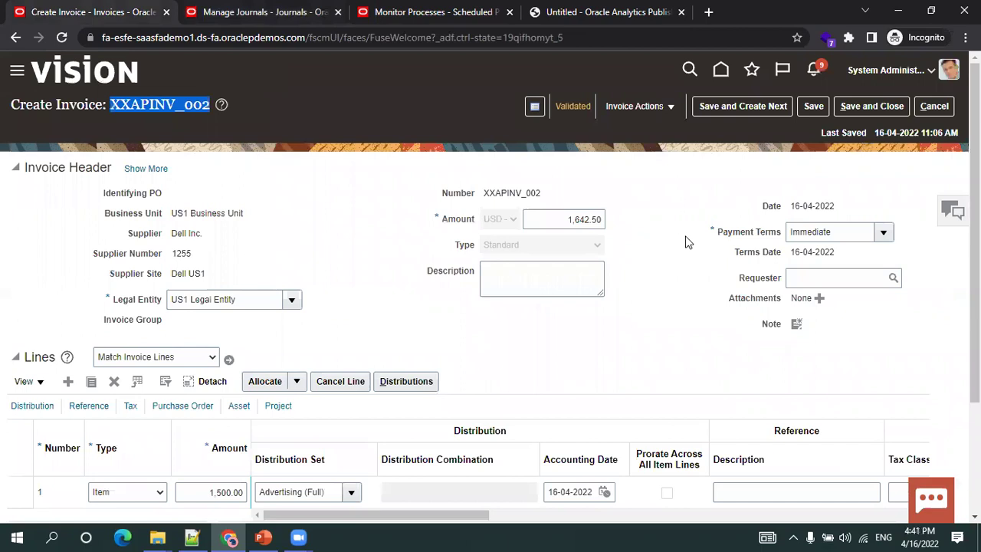
pyautogui.scroll(-2, 687, 242)
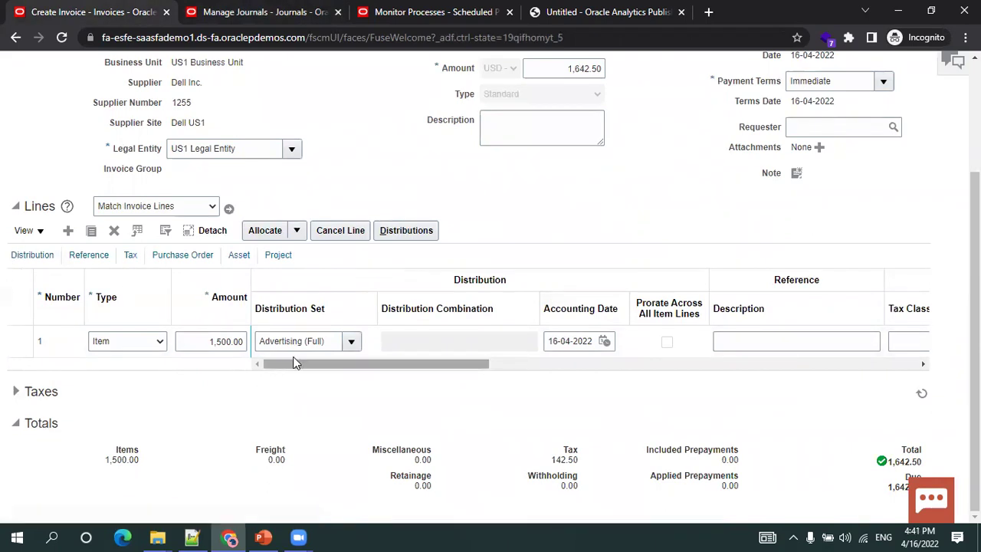
pyautogui.scroll(2, 295, 345)
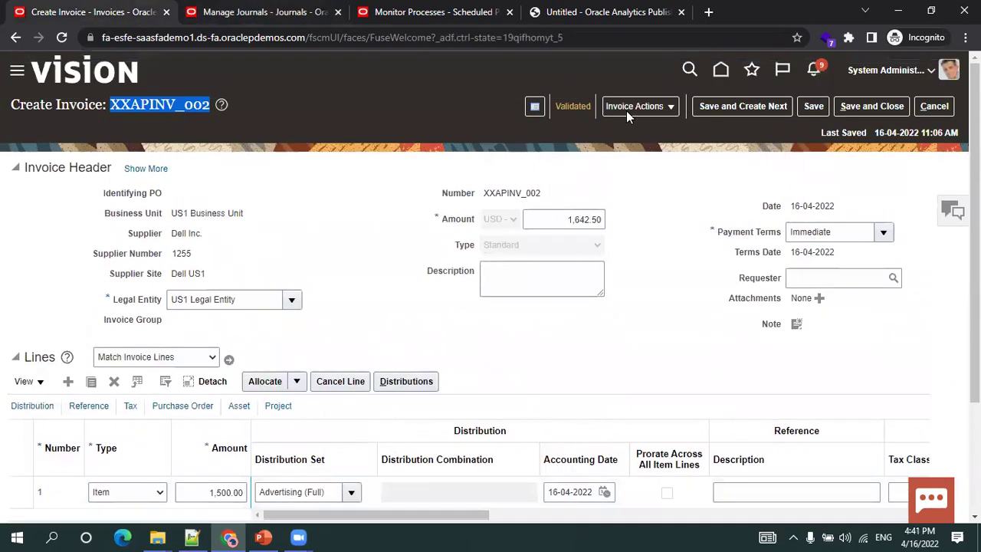
pyautogui.click(629, 110)
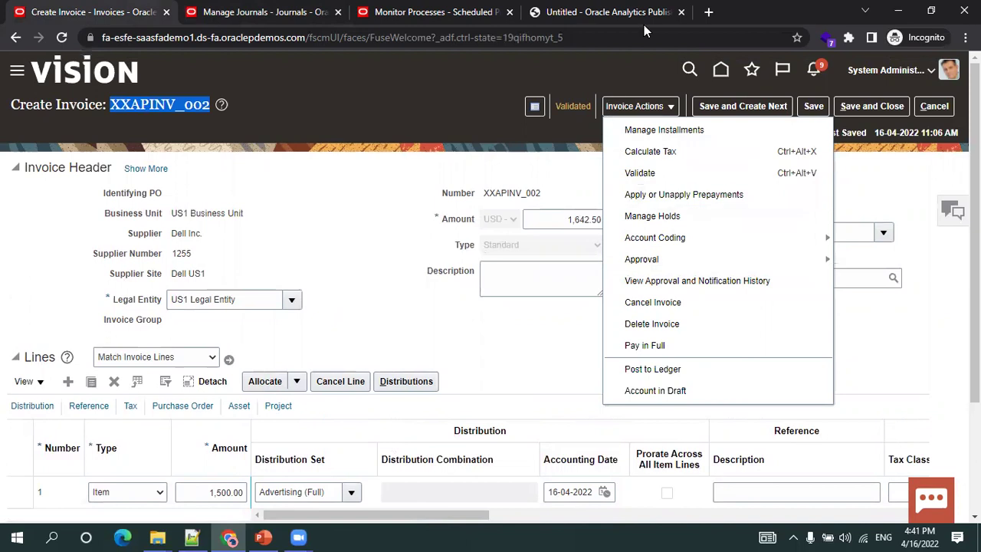
pyautogui.click(443, 11)
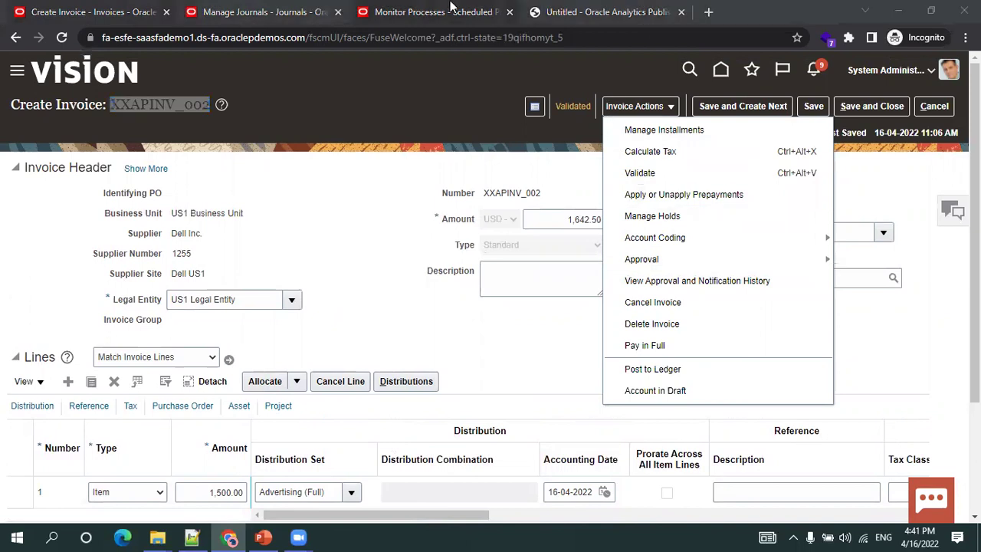
# - Review the journal's account lines and debit amounts again, and return to invoice XXAPINV_002 to check its amount
pyautogui.hotkey('ctrl', 'shift', 'Tab')
pyautogui.scroll(3, 536, 275)
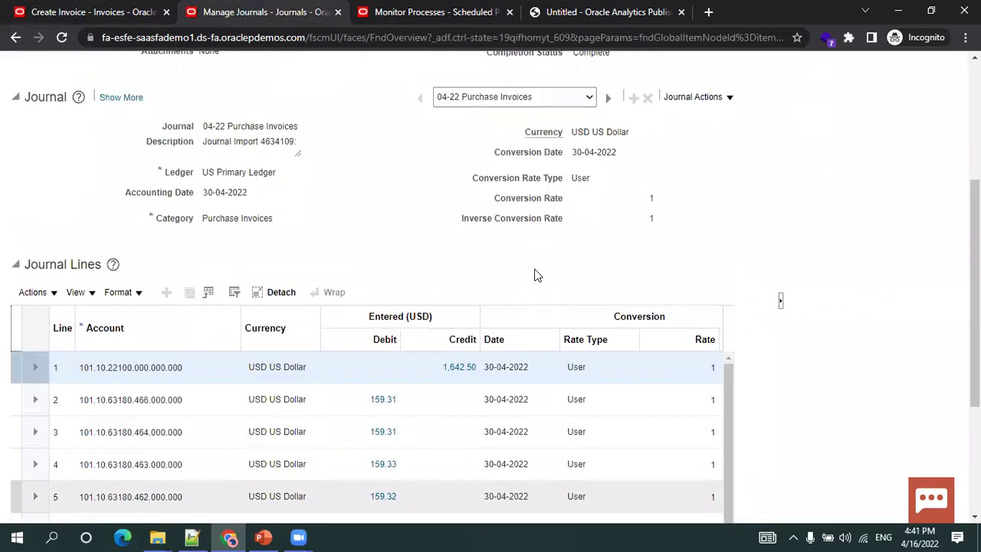
pyautogui.scroll(-1, 481, 276)
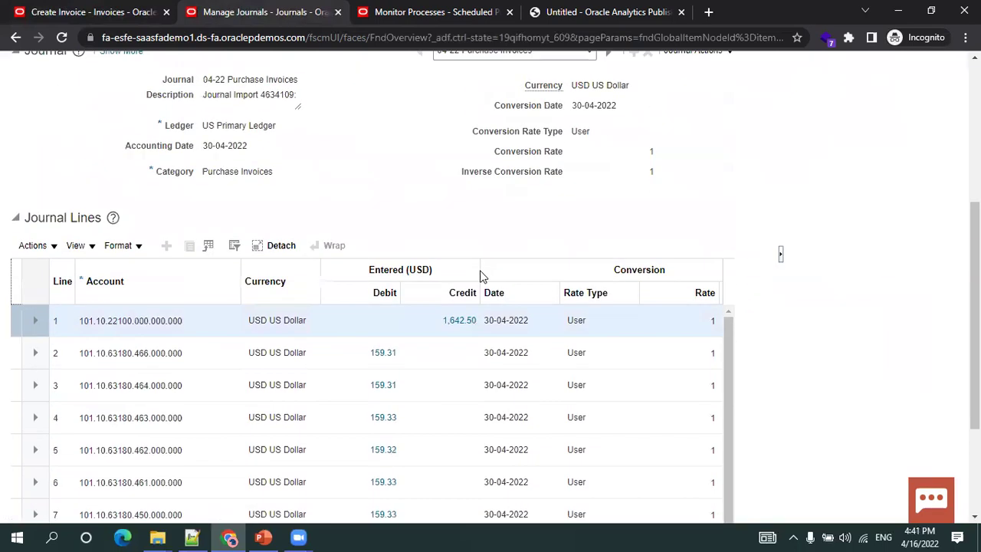
pyautogui.scroll(-2, 480, 276)
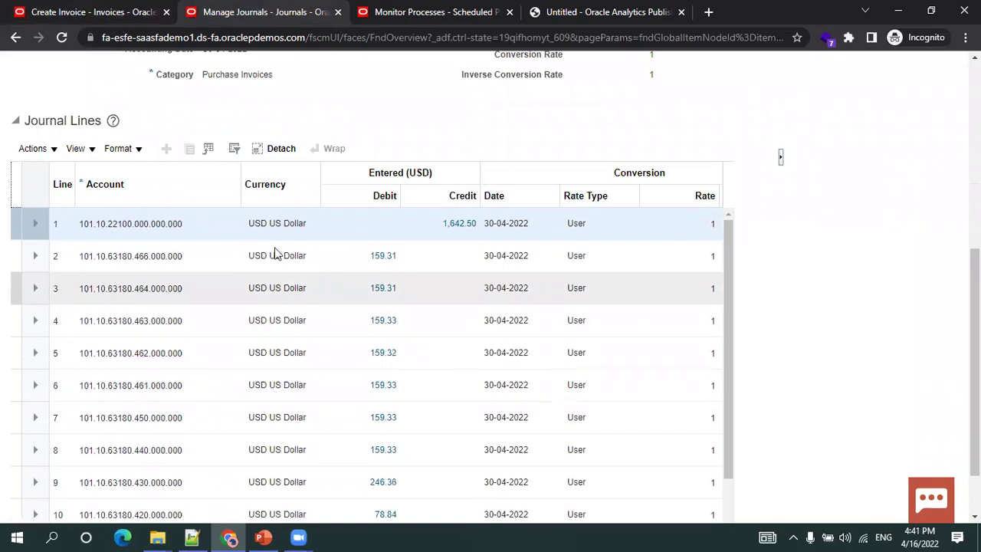
pyautogui.scroll(-2, 287, 303)
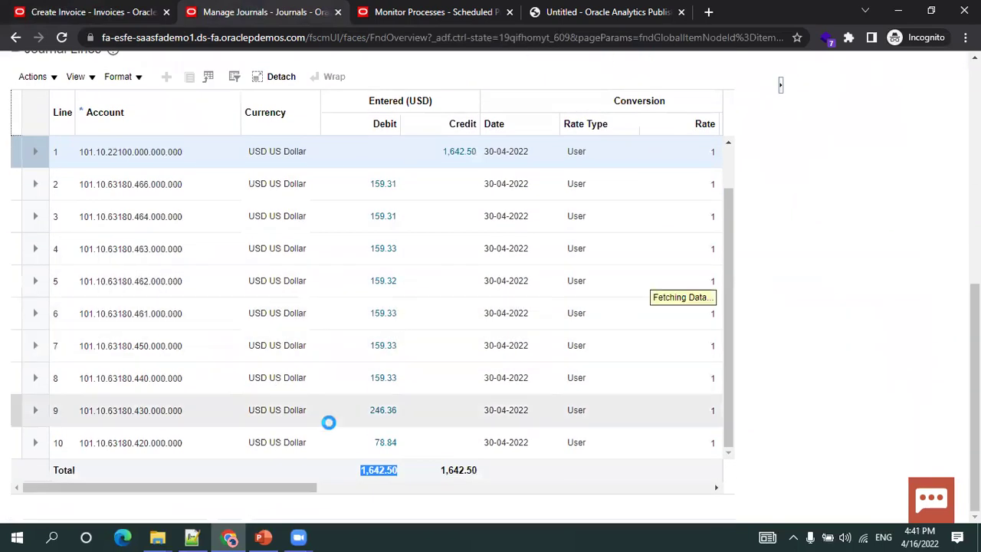
pyautogui.scroll(-1, 328, 422)
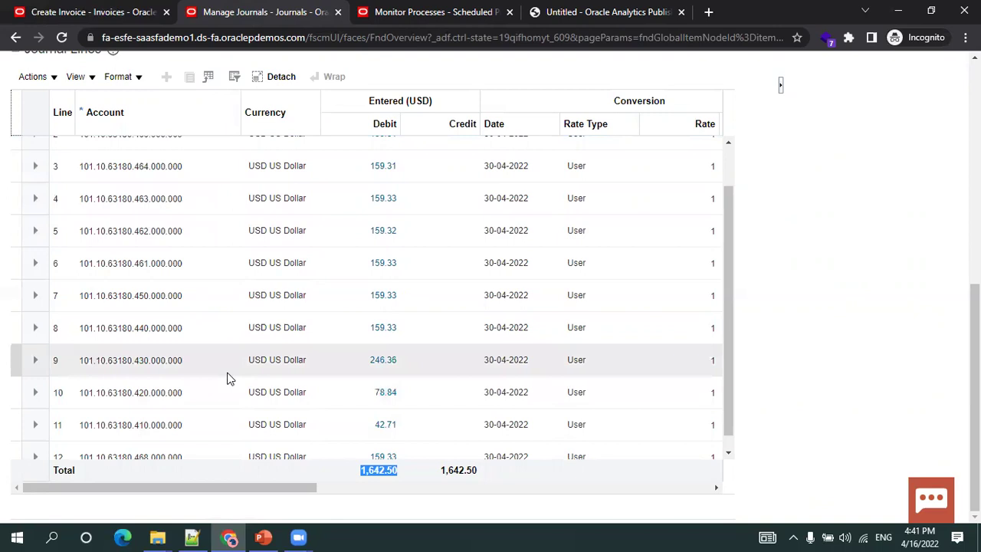
pyautogui.click(111, 8)
pyautogui.click(439, 230)
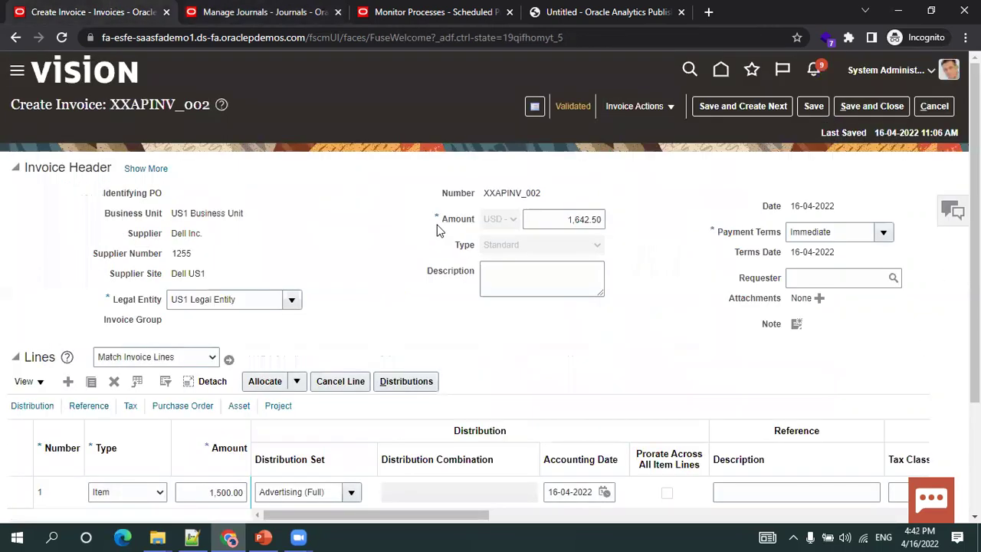
# - Switch to the PowerPoint presentation and review the Overview of AP Invoice slide and the two AP Invoice Tables slides
pyautogui.click(263, 537)
pyautogui.click(73, 254)
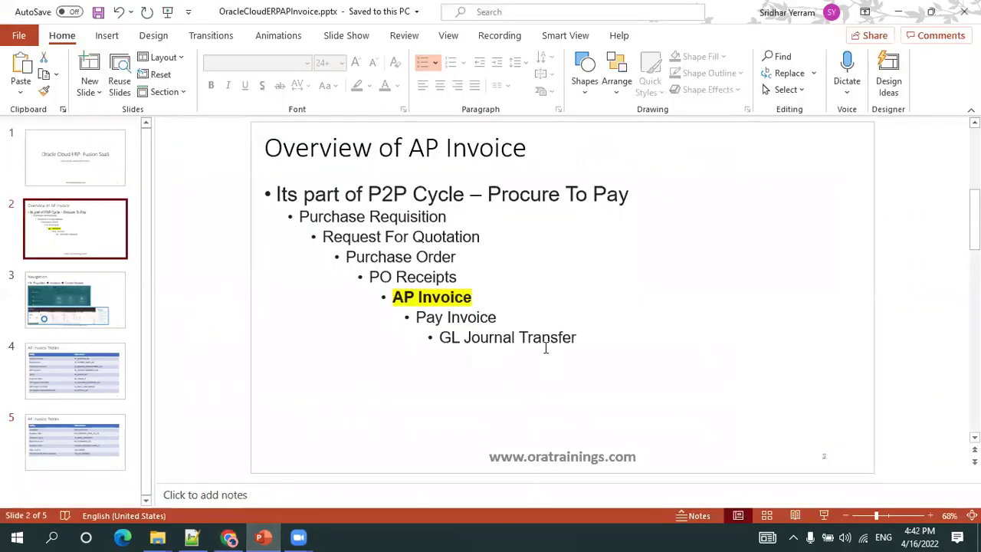
pyautogui.moveTo(505, 317); pyautogui.dragTo(415, 322)
pyautogui.click(405, 394)
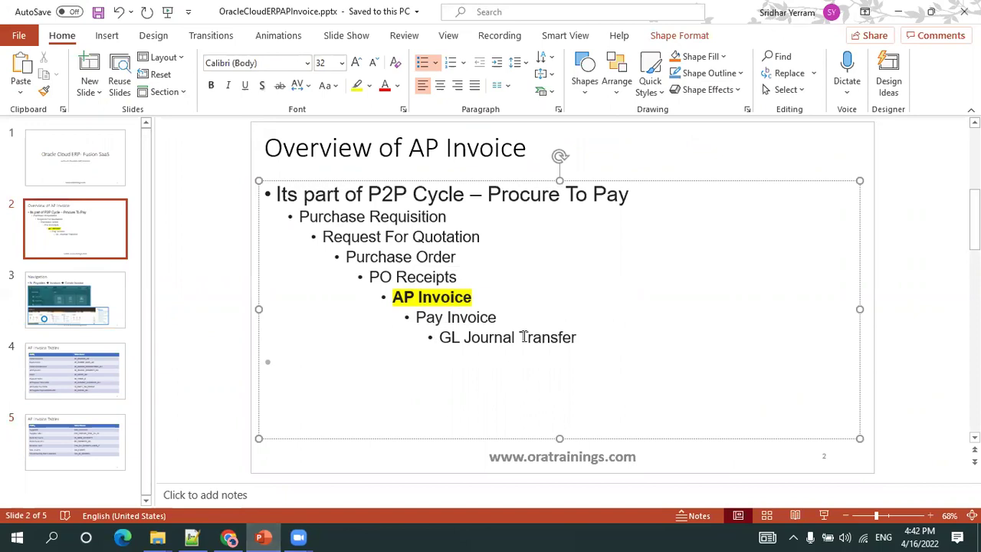
pyautogui.click(96, 361)
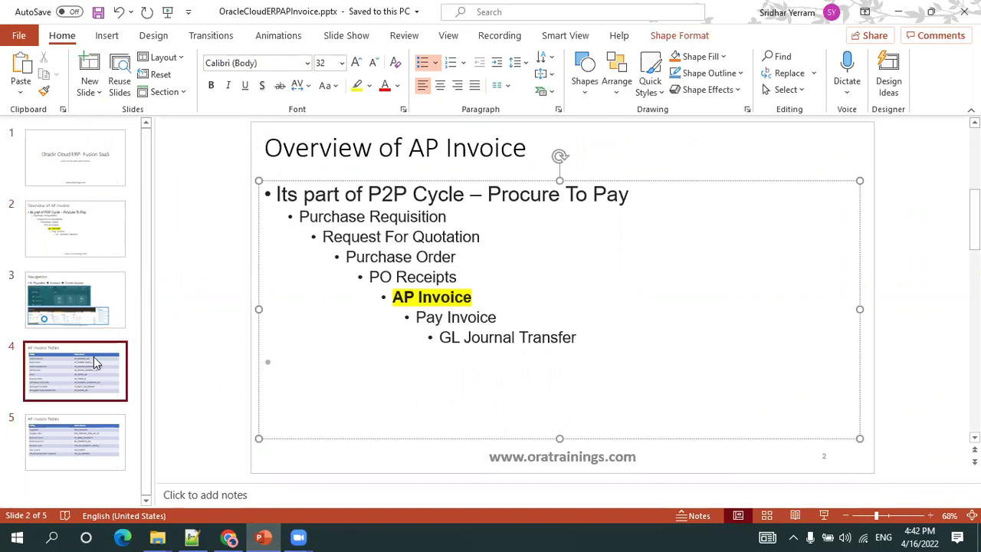
pyautogui.click(115, 444)
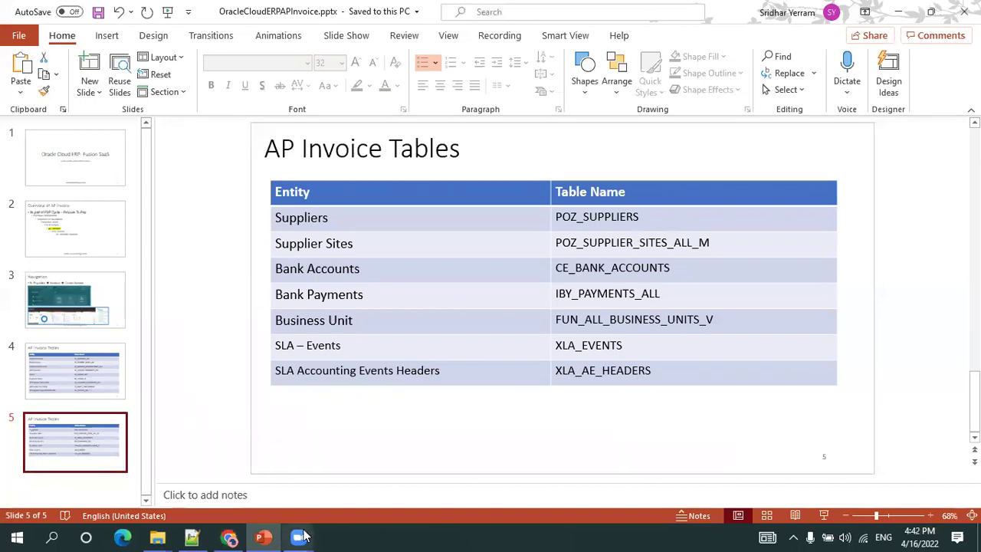
# - Switch to APInvoiceSLAQuery.sql in Notepad++ and trace how AP_INVOICE_DISTRIBUTIONS_ALL joins to XLA_EVENTS on the accounting event ID
pyautogui.click(205, 536)
pyautogui.click(364, 421)
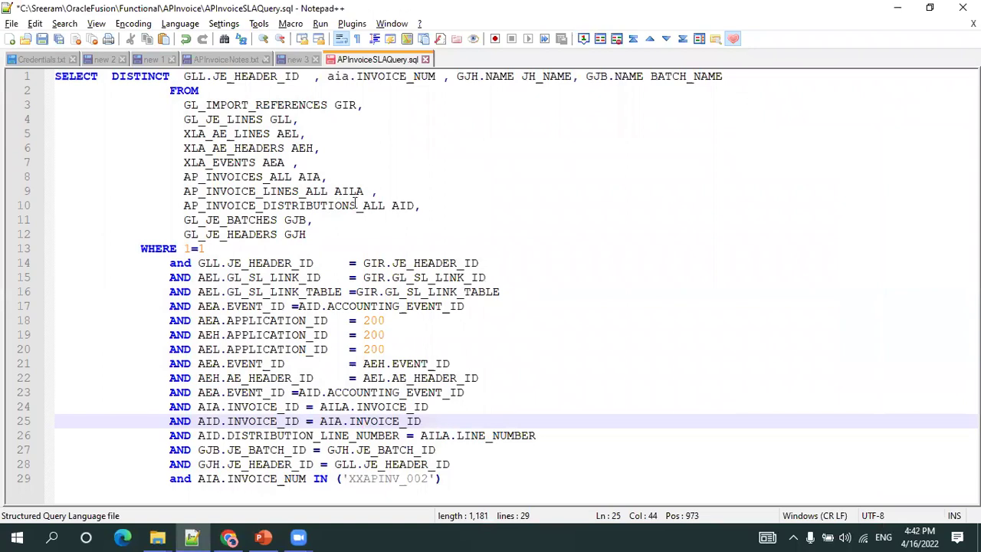
pyautogui.doubleClick(403, 206)
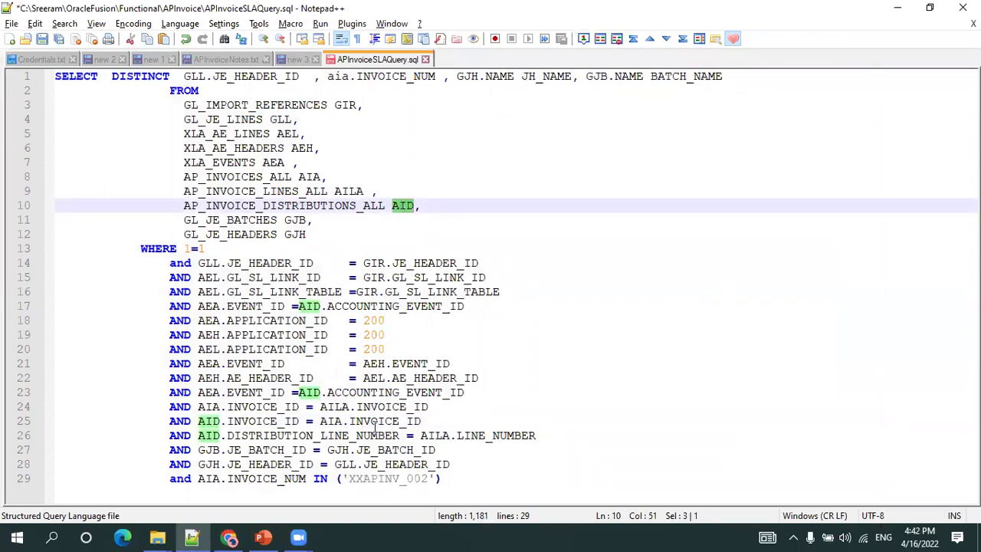
pyautogui.moveTo(467, 392); pyautogui.dragTo(198, 397)
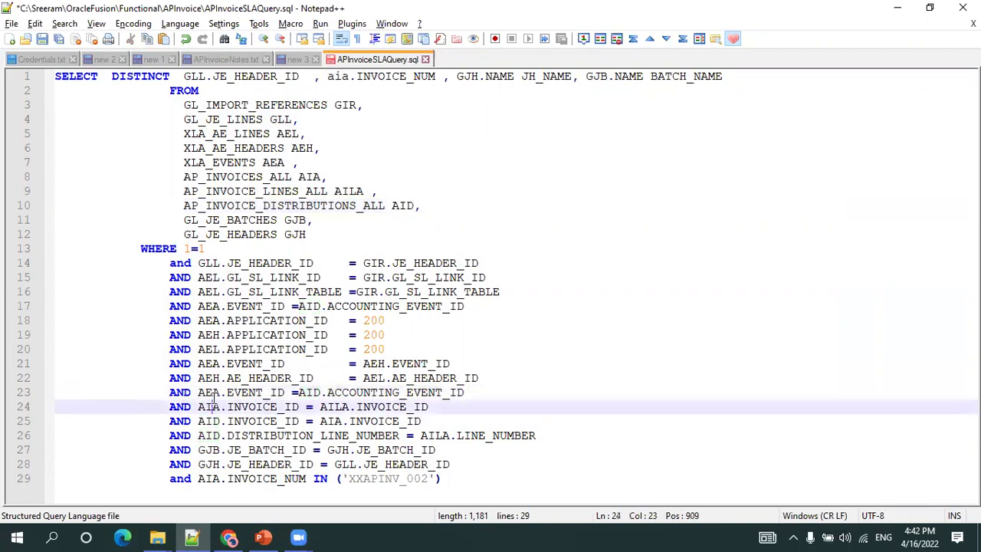
pyautogui.doubleClick(210, 395)
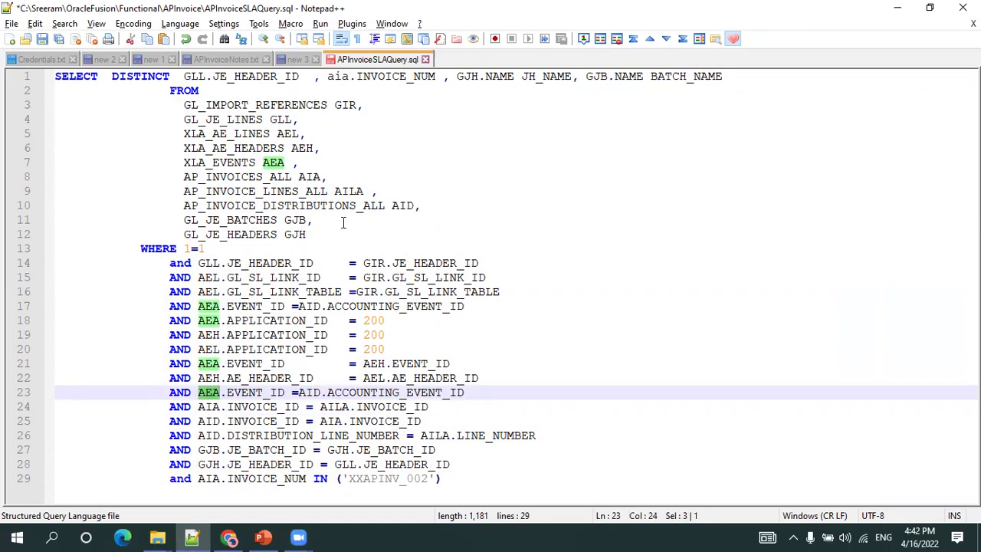
pyautogui.doubleClick(365, 208)
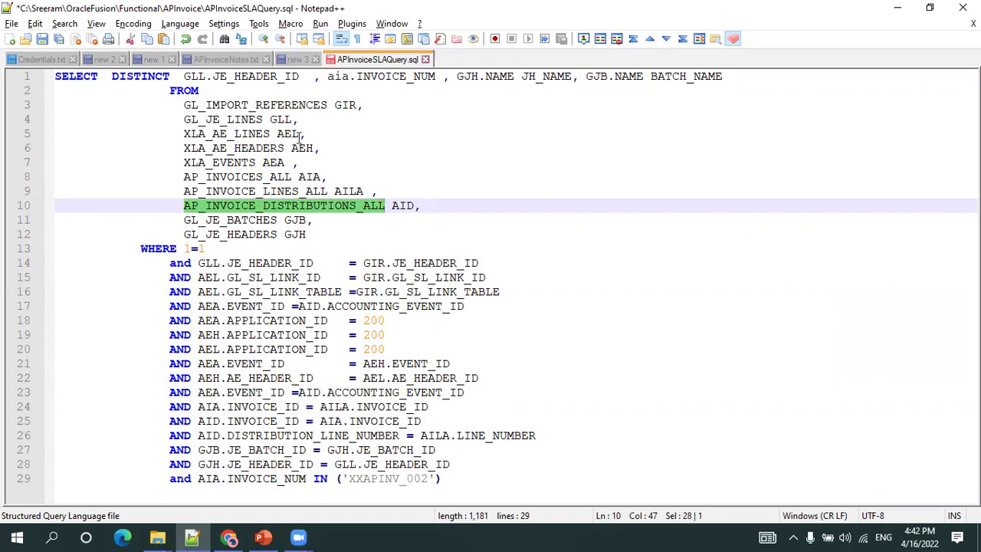
# - Trace the aliases GJH, GLL and GIR of the journal headers, journal lines and import references through the query
pyautogui.doubleClick(295, 234)
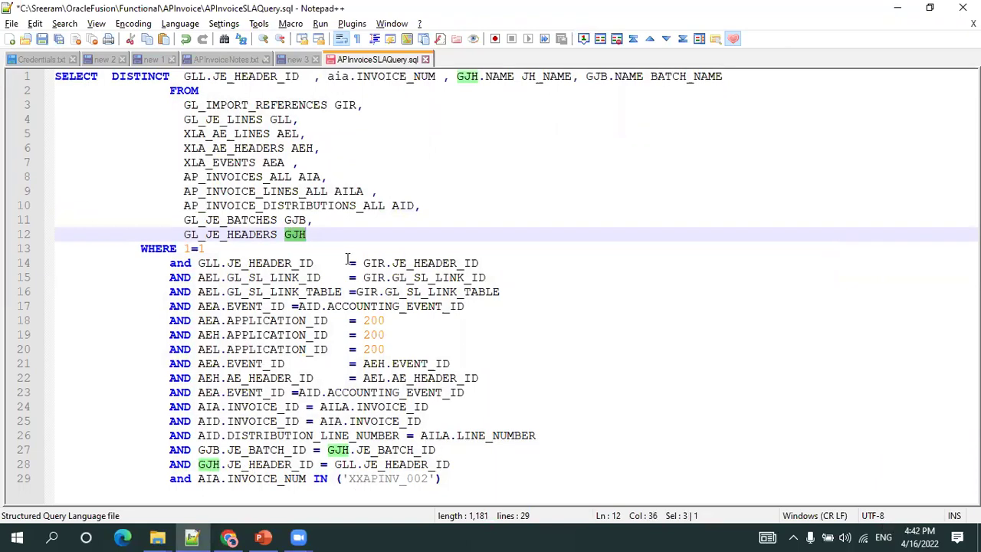
pyautogui.doubleClick(374, 263)
pyautogui.doubleClick(209, 264)
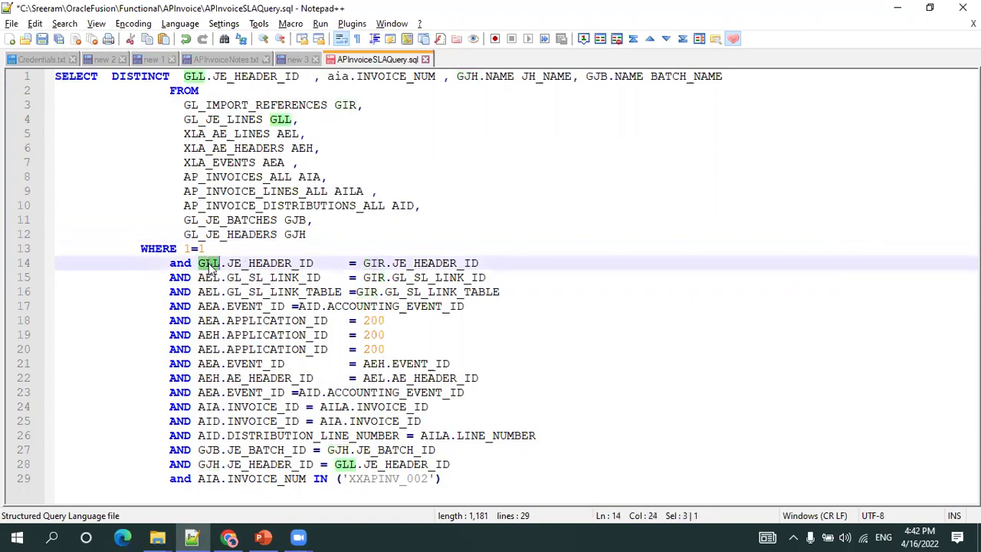
pyautogui.doubleClick(345, 105)
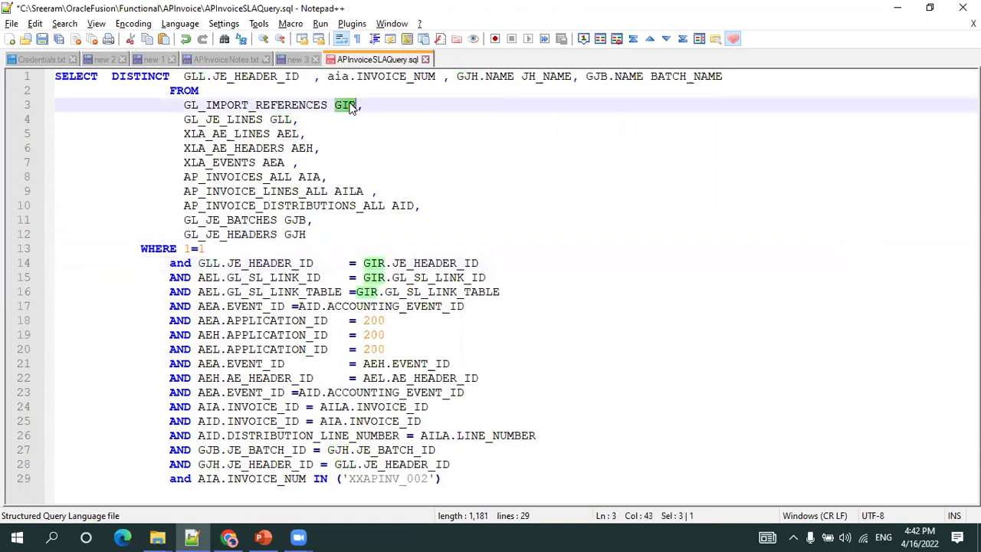
# - Examine the GL_SL_LINK_TABLE and JE_HEADER_ID joins to GL_IMPORT_REFERENCES, and return to the AP Invoice Tables slide in PowerPoint
pyautogui.moveTo(150, 292); pyautogui.dragTo(524, 292)
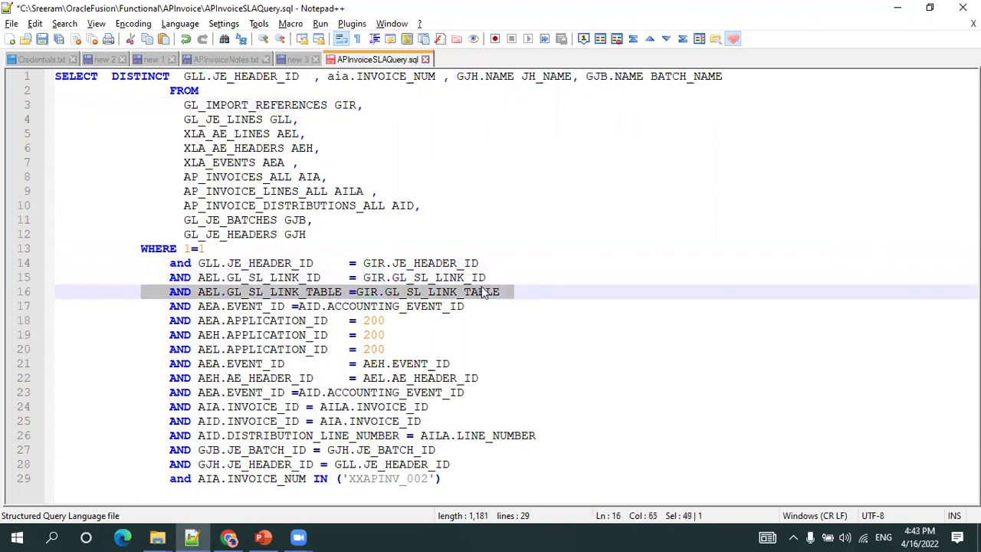
pyautogui.click(423, 305)
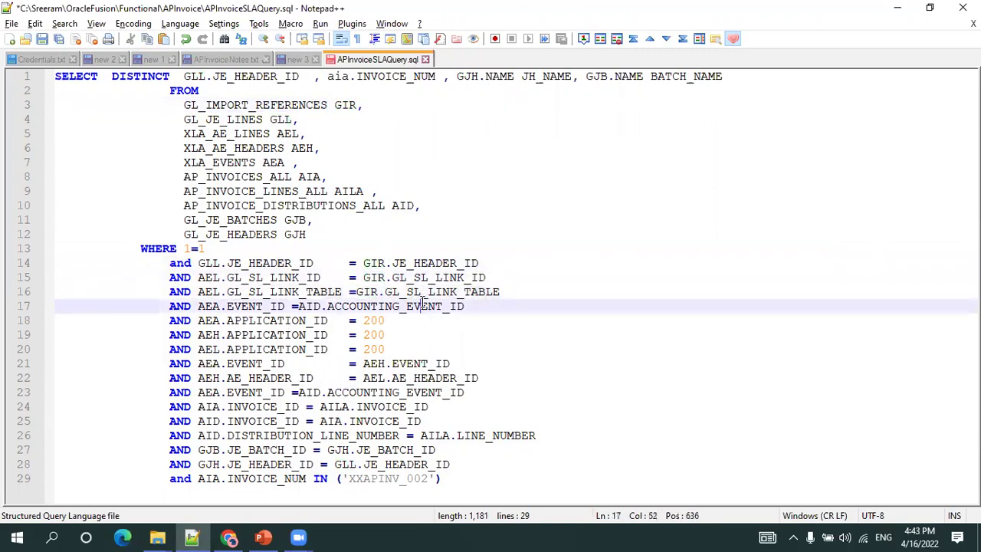
pyautogui.doubleClick(412, 292)
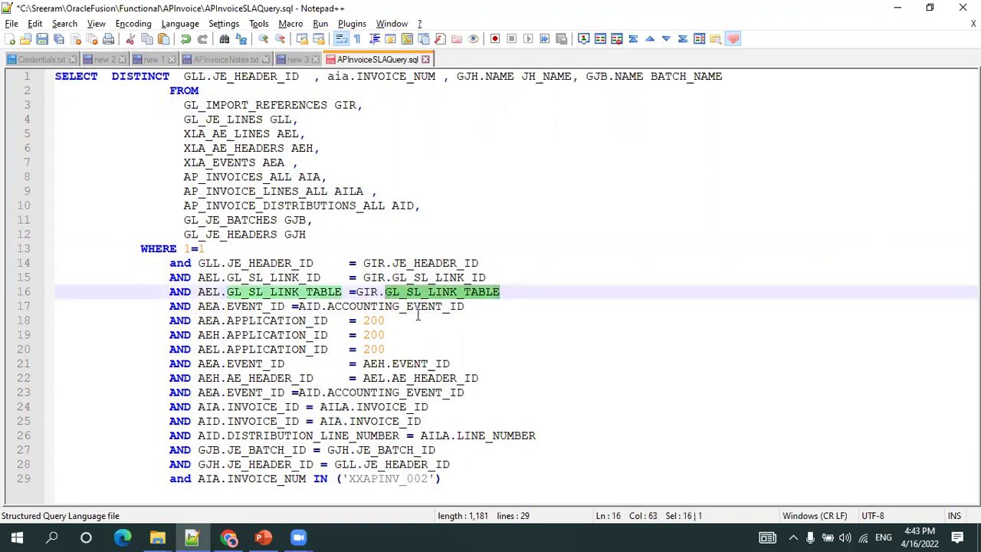
pyautogui.click(350, 291)
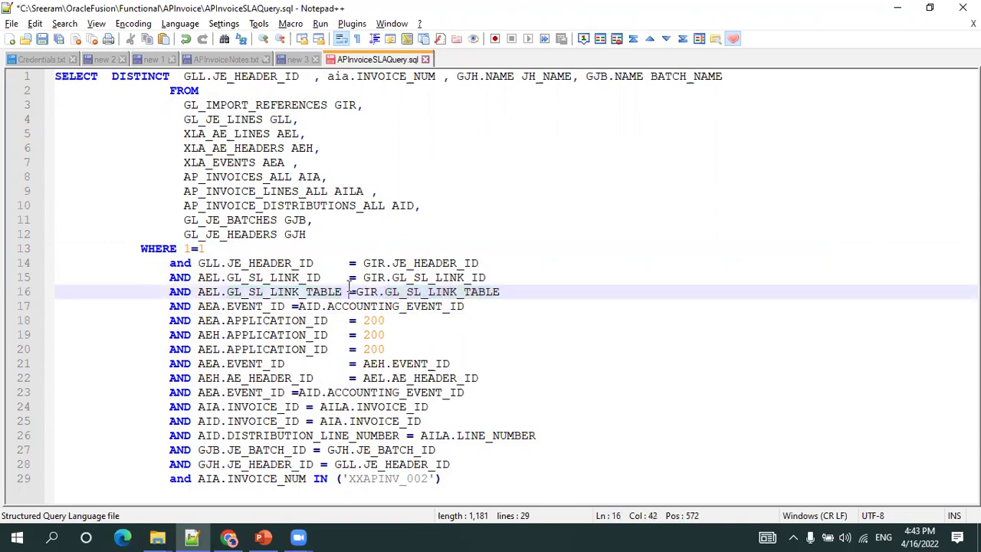
pyautogui.doubleClick(359, 291)
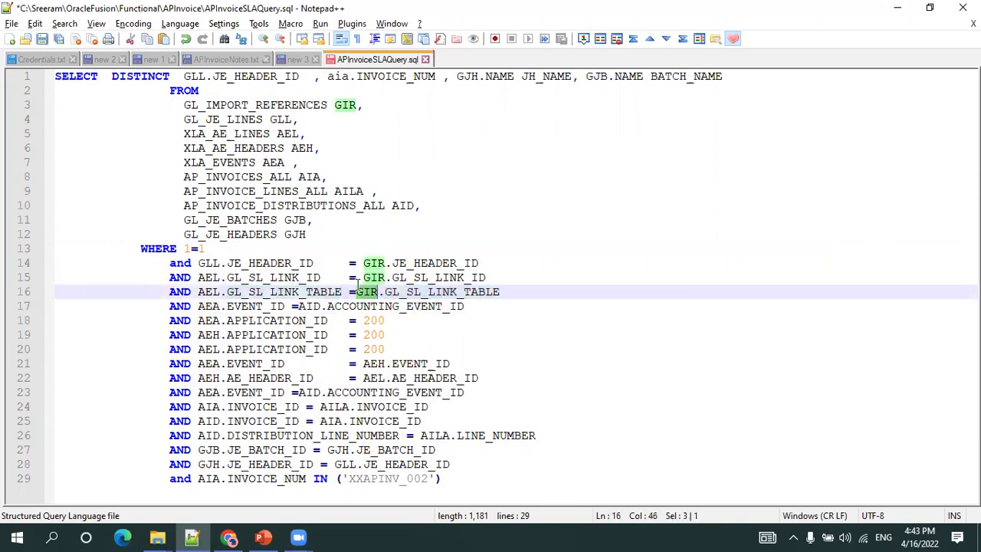
pyautogui.doubleClick(436, 262)
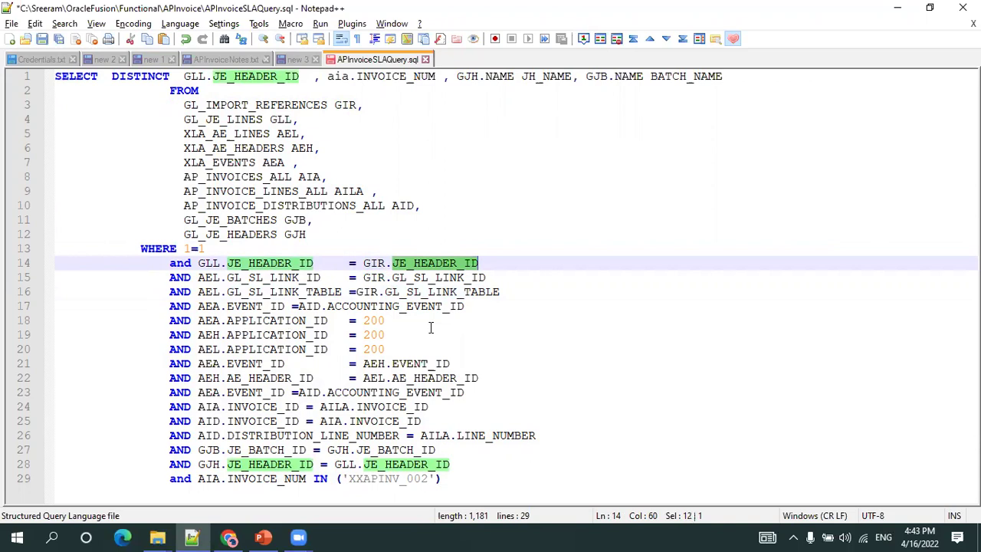
pyautogui.hotkey('alt', 'Tab')
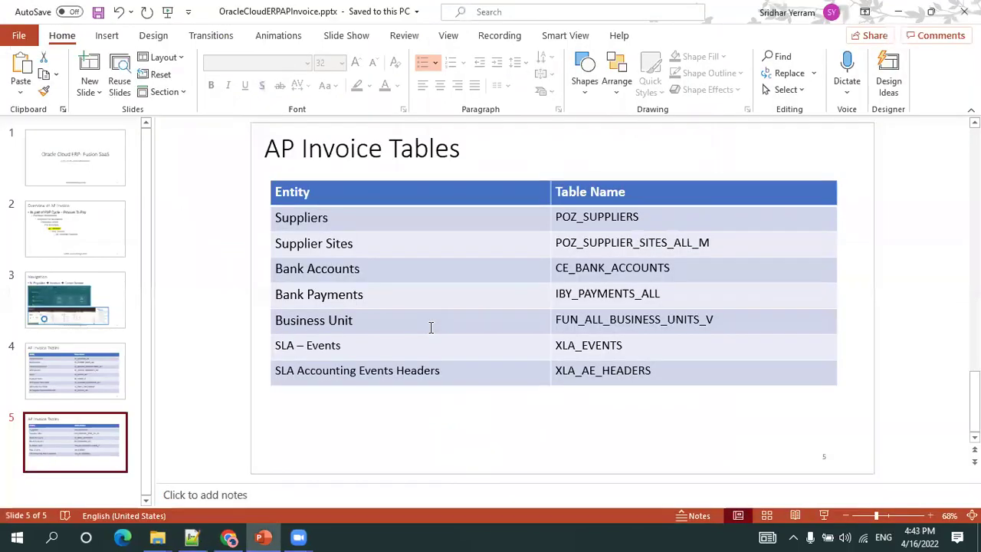